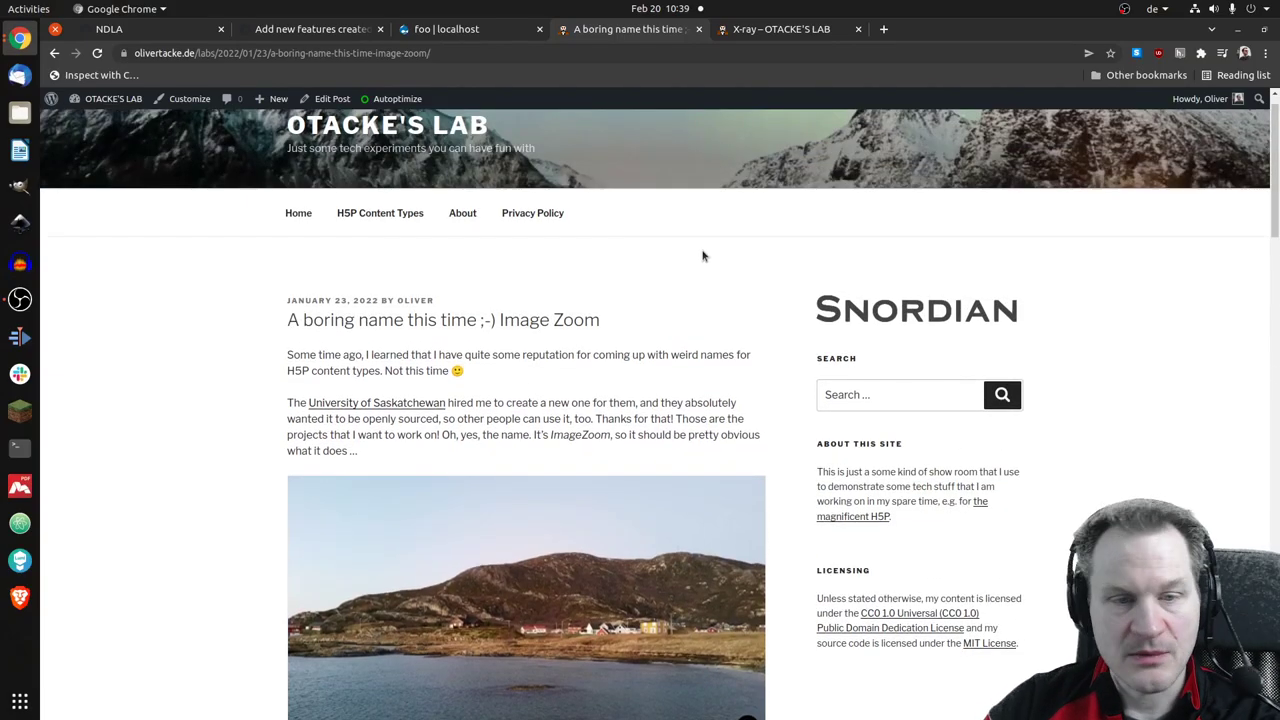
- Switch to the X-ray blog post and scroll down to its embedded galaxy image
{"action": "scroll", "coordinate": [701, 256], "scroll_direction": "down", "scroll_amount": 2}
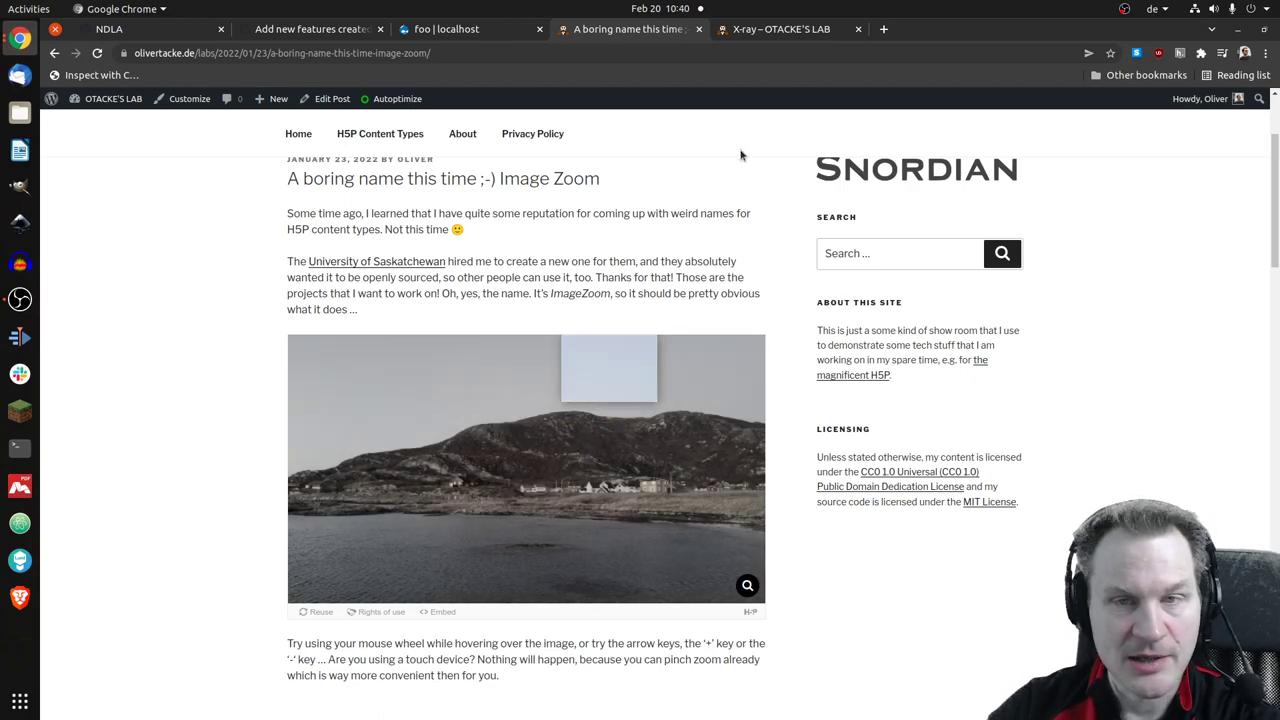
{"action": "left_click", "coordinate": [778, 29]}
{"action": "scroll", "coordinate": [228, 266], "scroll_direction": "up", "scroll_amount": 2}
{"action": "scroll", "coordinate": [229, 266], "scroll_direction": "up", "scroll_amount": 1}
{"action": "scroll", "coordinate": [227, 272], "scroll_direction": "down", "scroll_amount": 2}
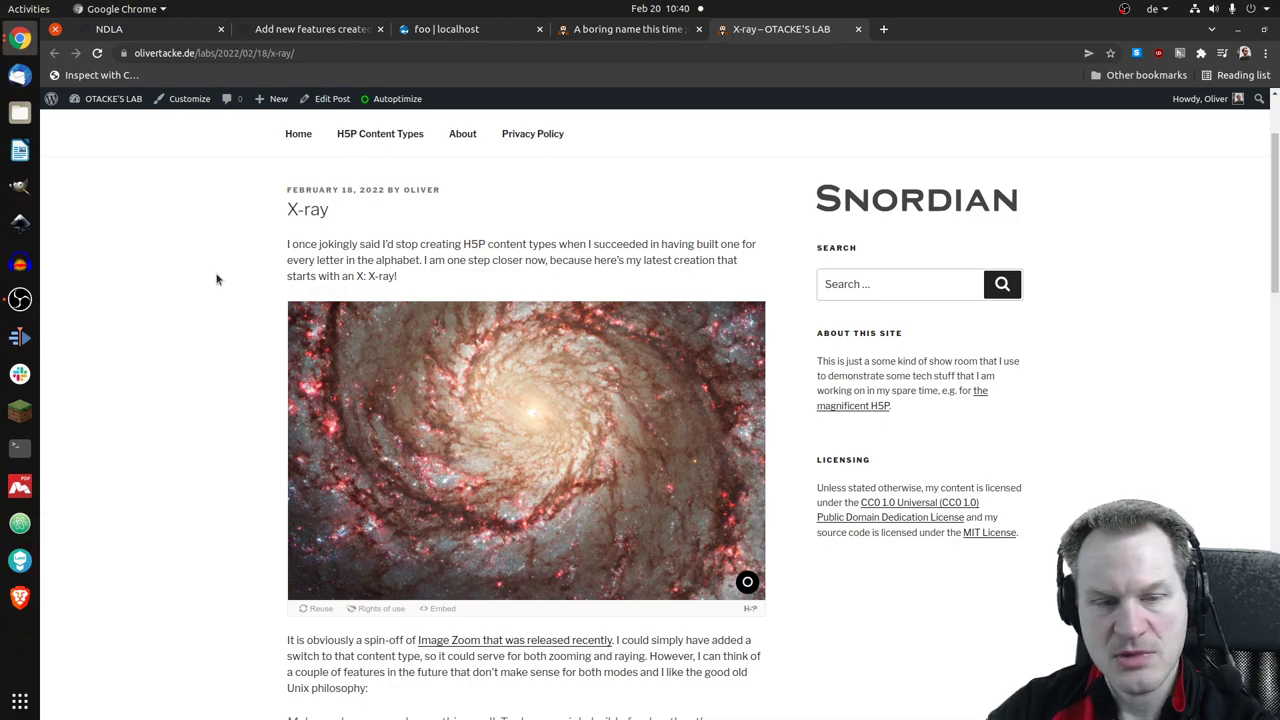
- Click the galaxy image in the X-ray post to toggle its X-ray lens
{"action": "left_click", "coordinate": [300, 345]}
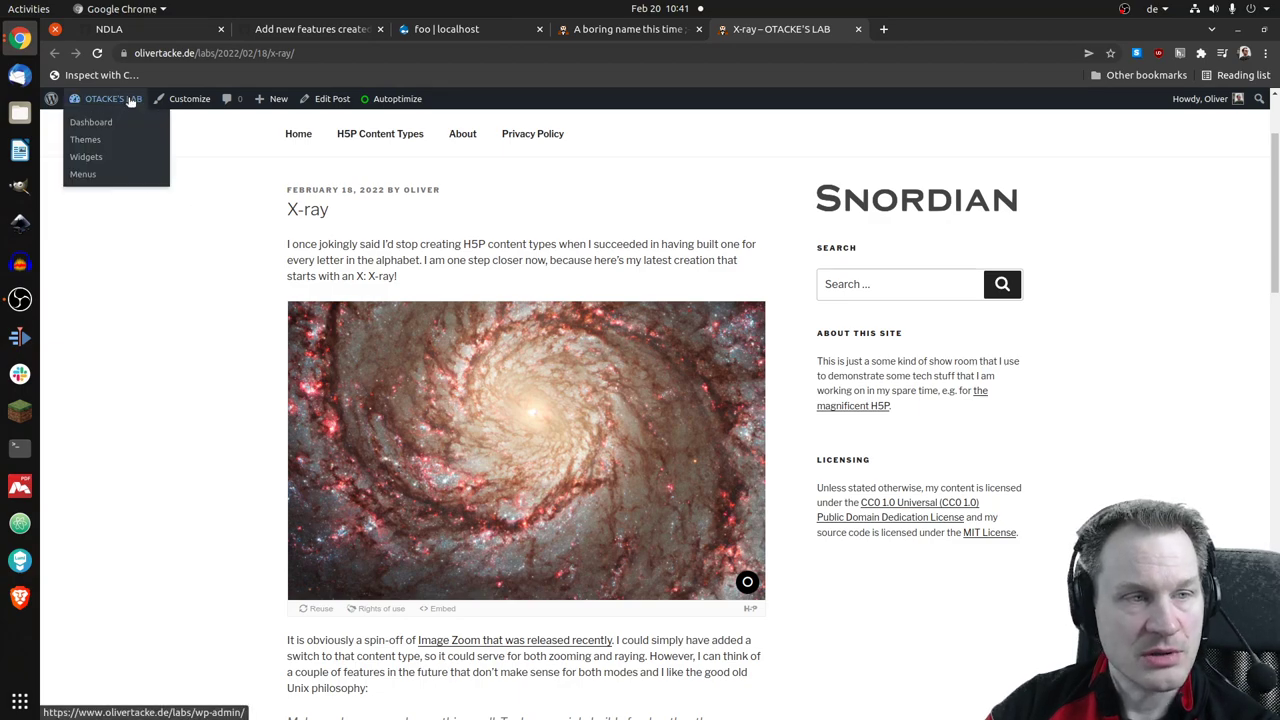
- From the admin Dashboard, go to H5P Content > Add New
{"action": "left_click", "coordinate": [128, 100]}
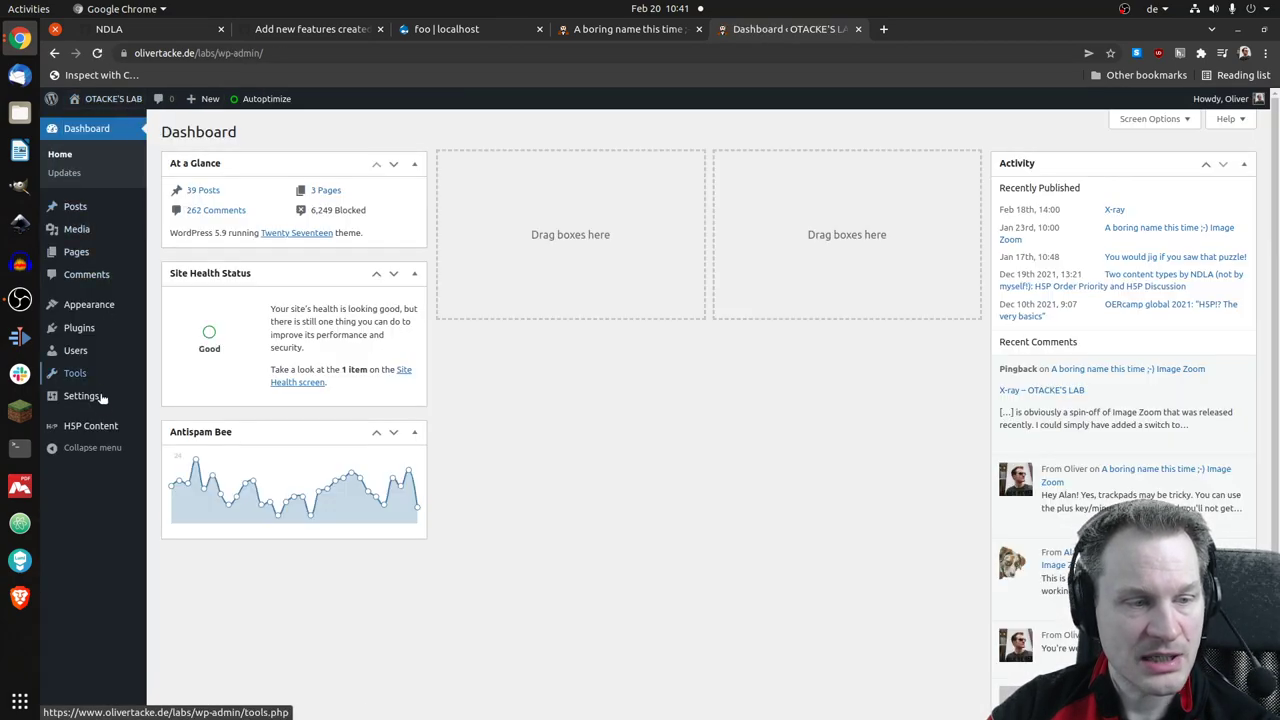
{"action": "mouse_move", "coordinate": [105, 426]}
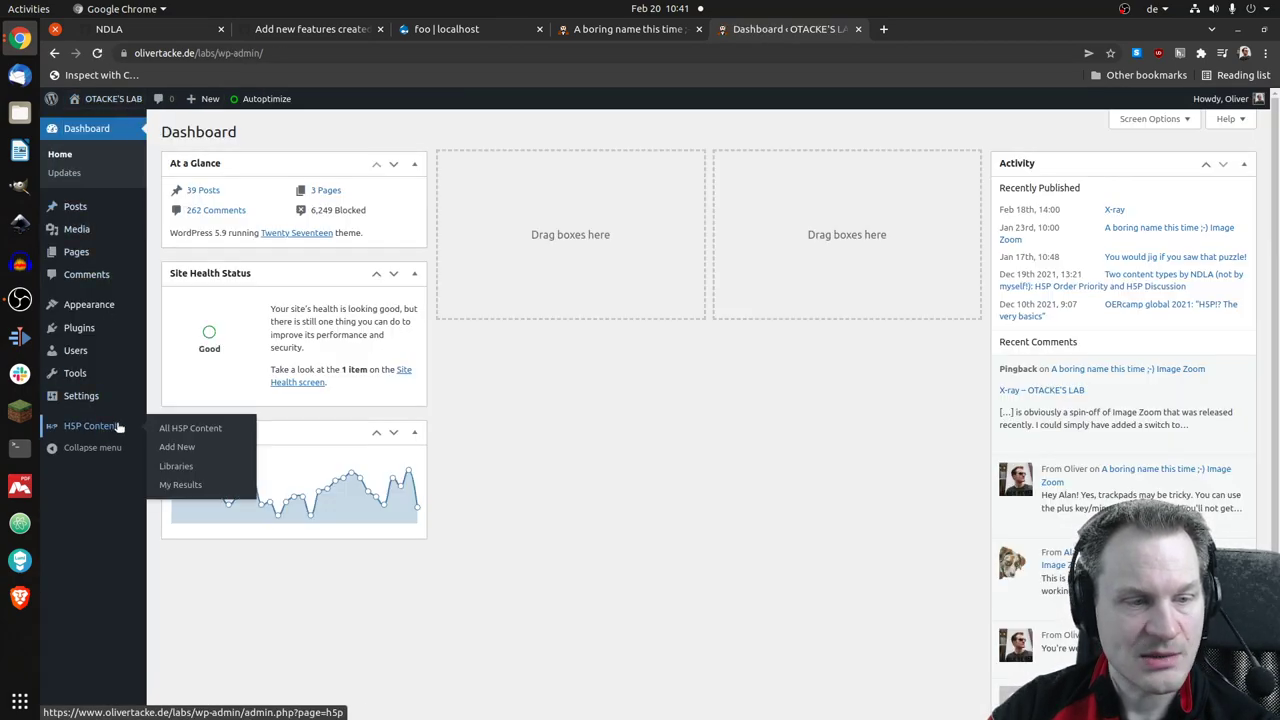
{"action": "left_click", "coordinate": [167, 447]}
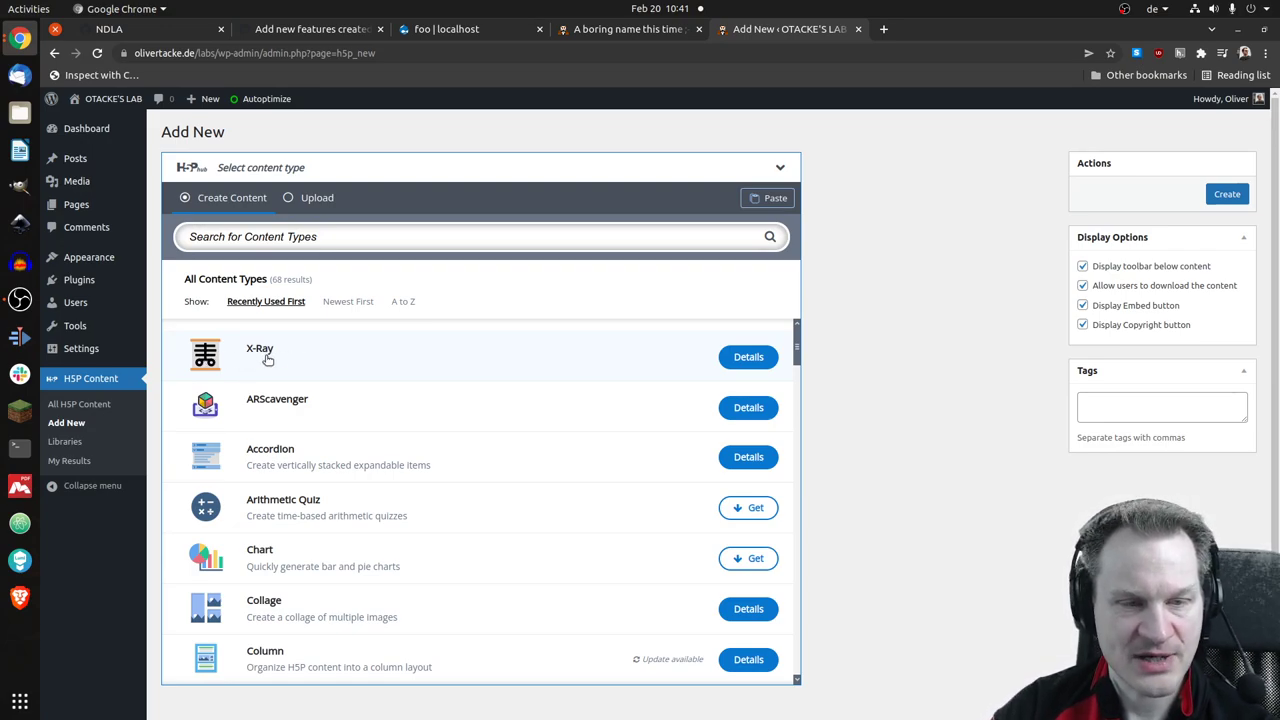
- Choose the X-Ray content type and title it 'Test X-ray'
{"action": "left_click", "coordinate": [267, 358]}
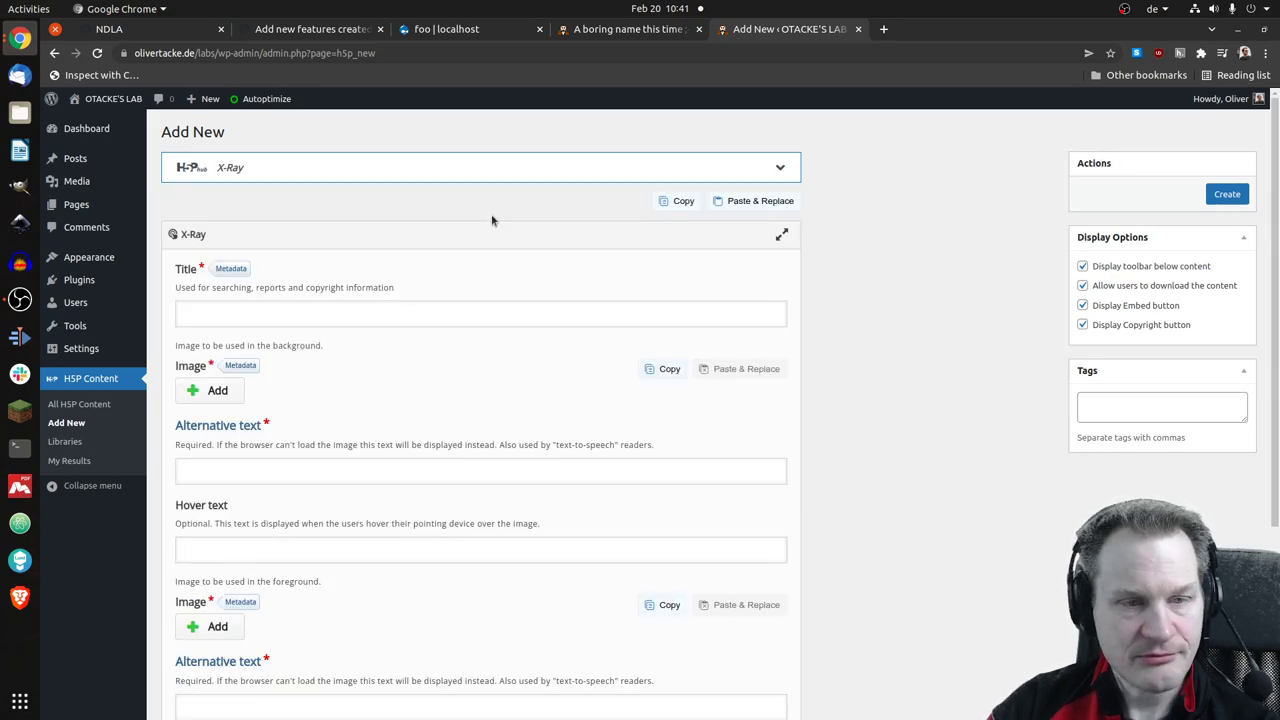
{"action": "left_click", "coordinate": [416, 315]}
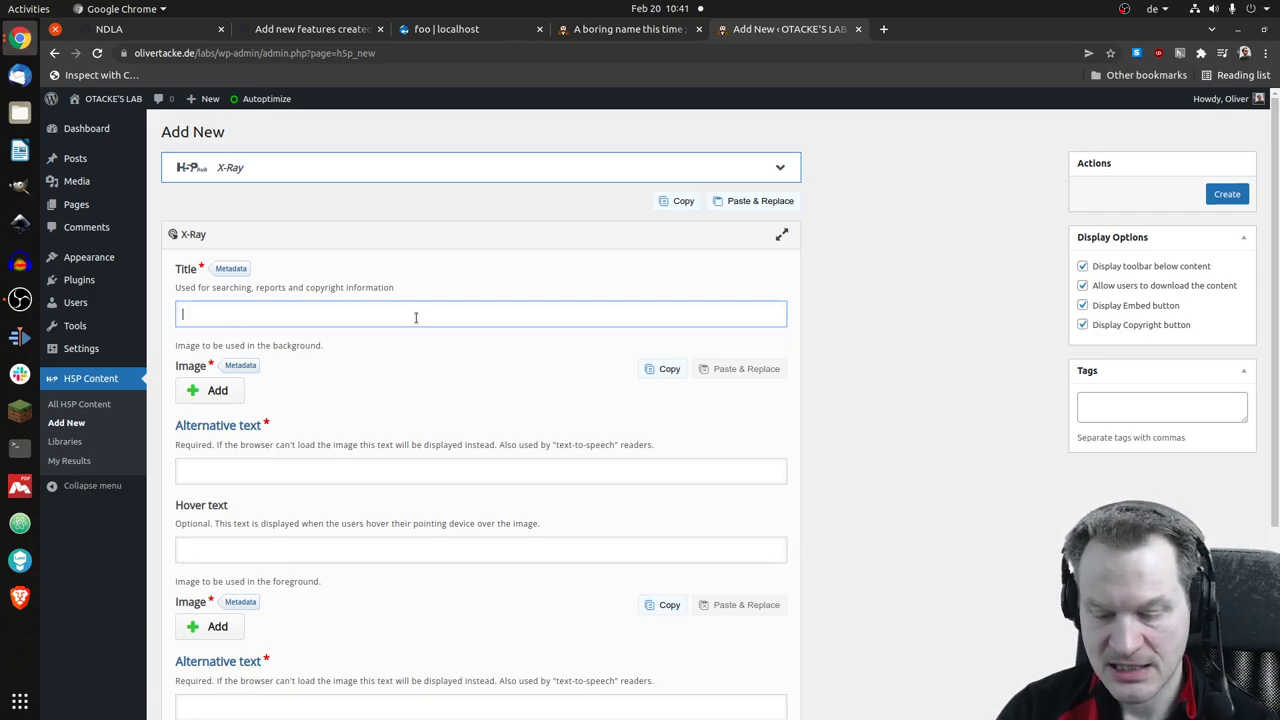
{"action": "type", "text": "Test X-ray"}
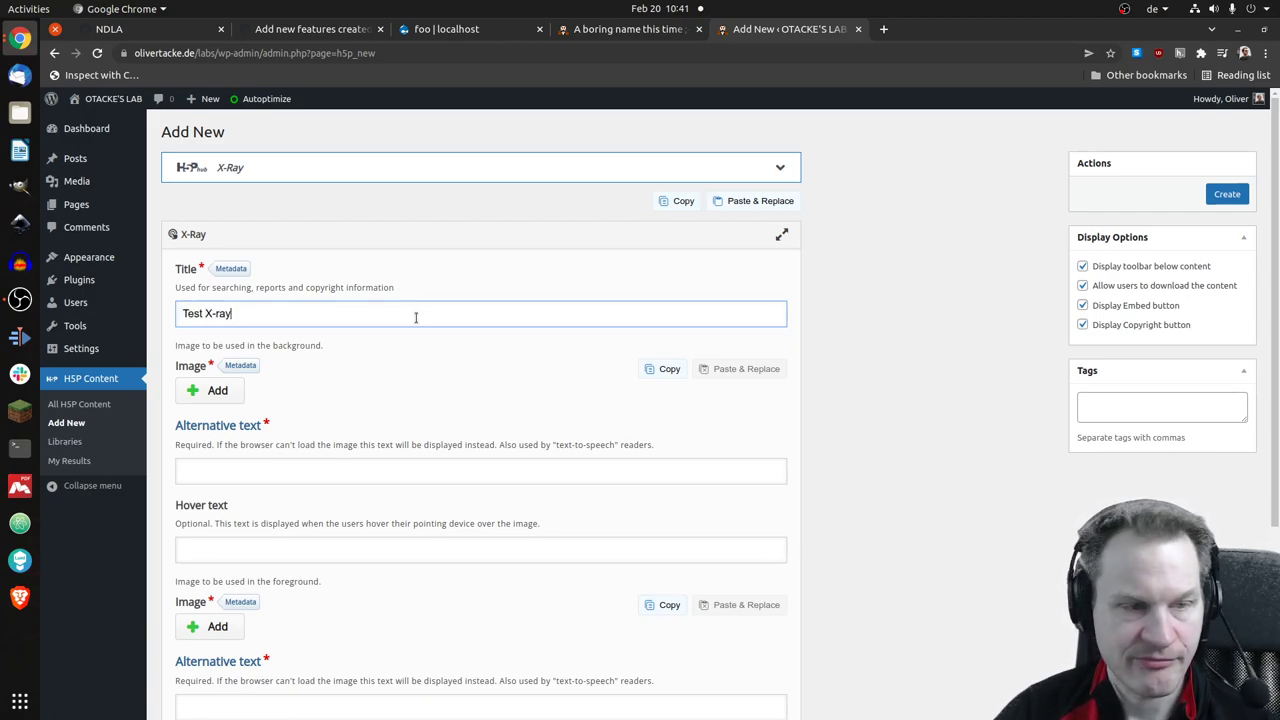
{"action": "scroll", "coordinate": [428, 357], "scroll_direction": "down", "scroll_amount": 3}
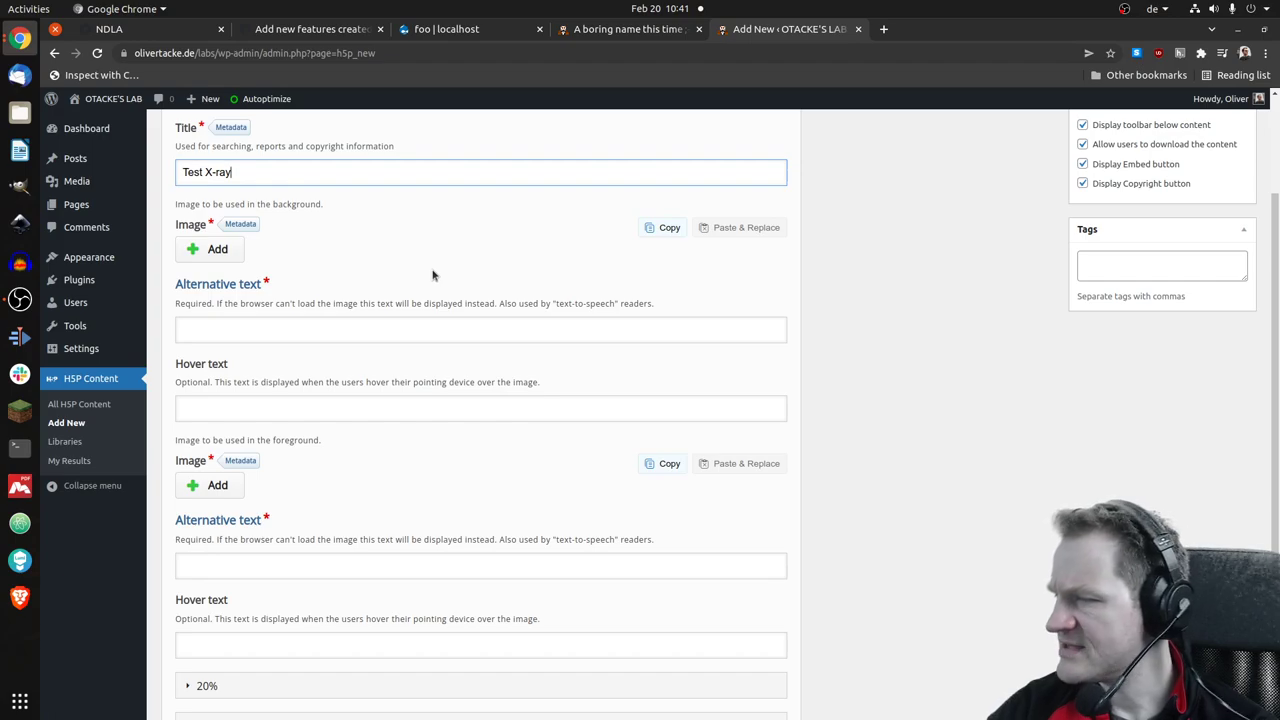
{"action": "key", "text": "alt+Tab"}
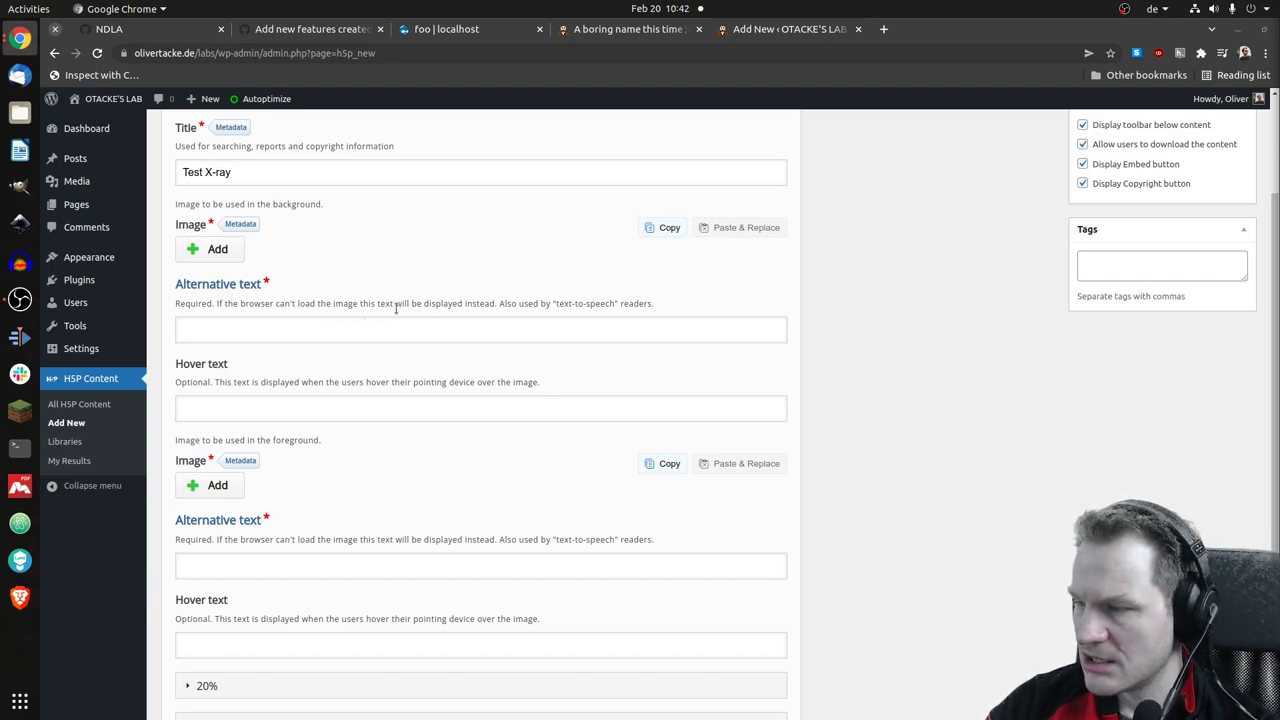
- Upload infrared.jpg from the Desktop as the X-Ray background image
{"action": "left_click", "coordinate": [231, 254]}
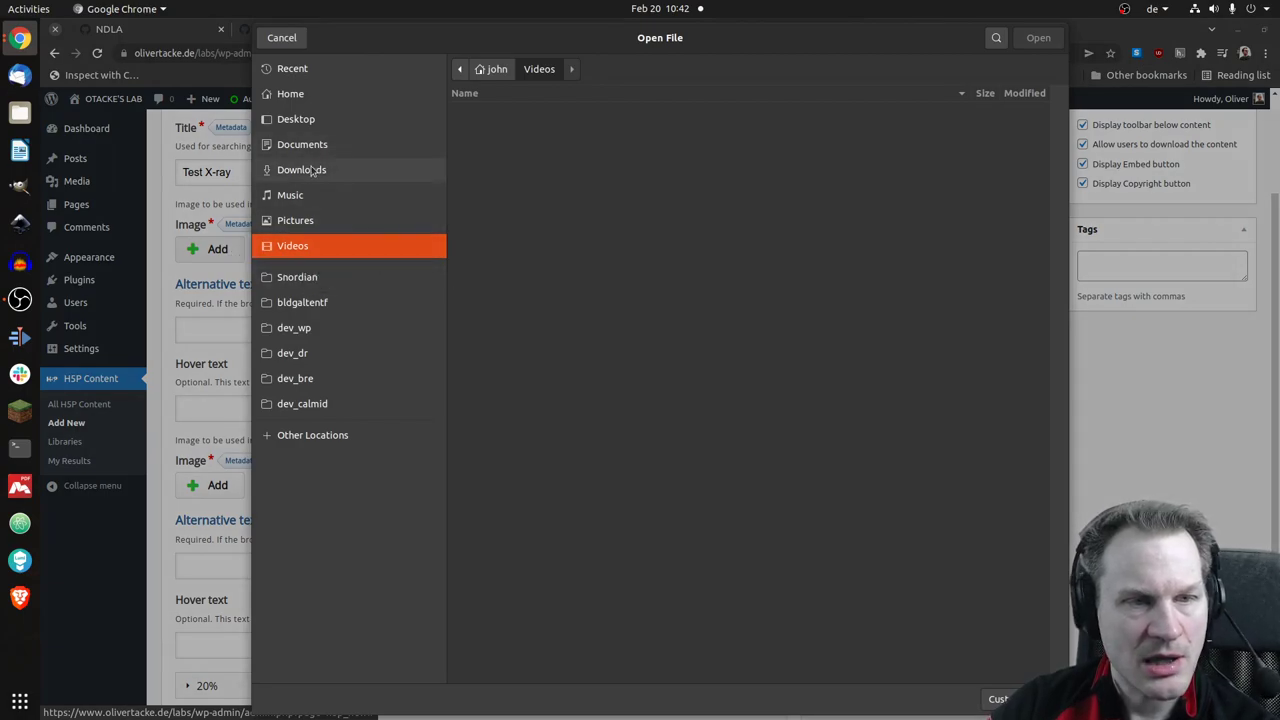
{"action": "left_click", "coordinate": [279, 42]}
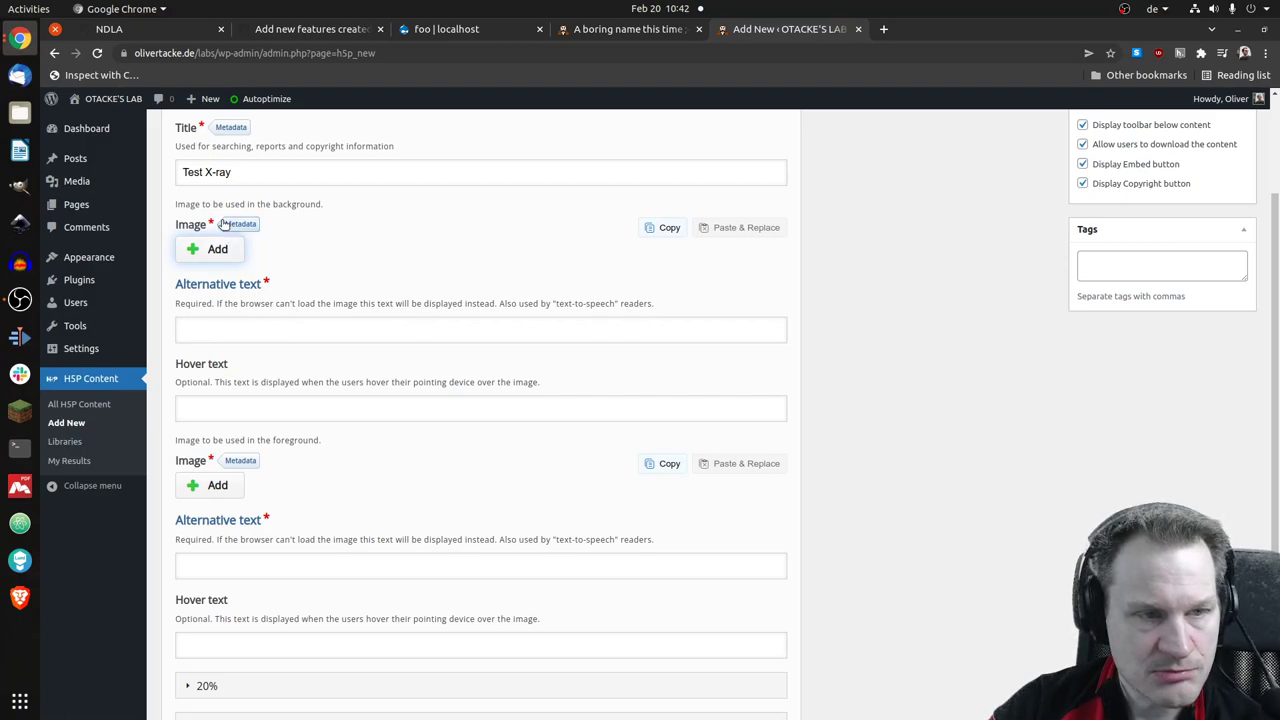
{"action": "left_click", "coordinate": [215, 250]}
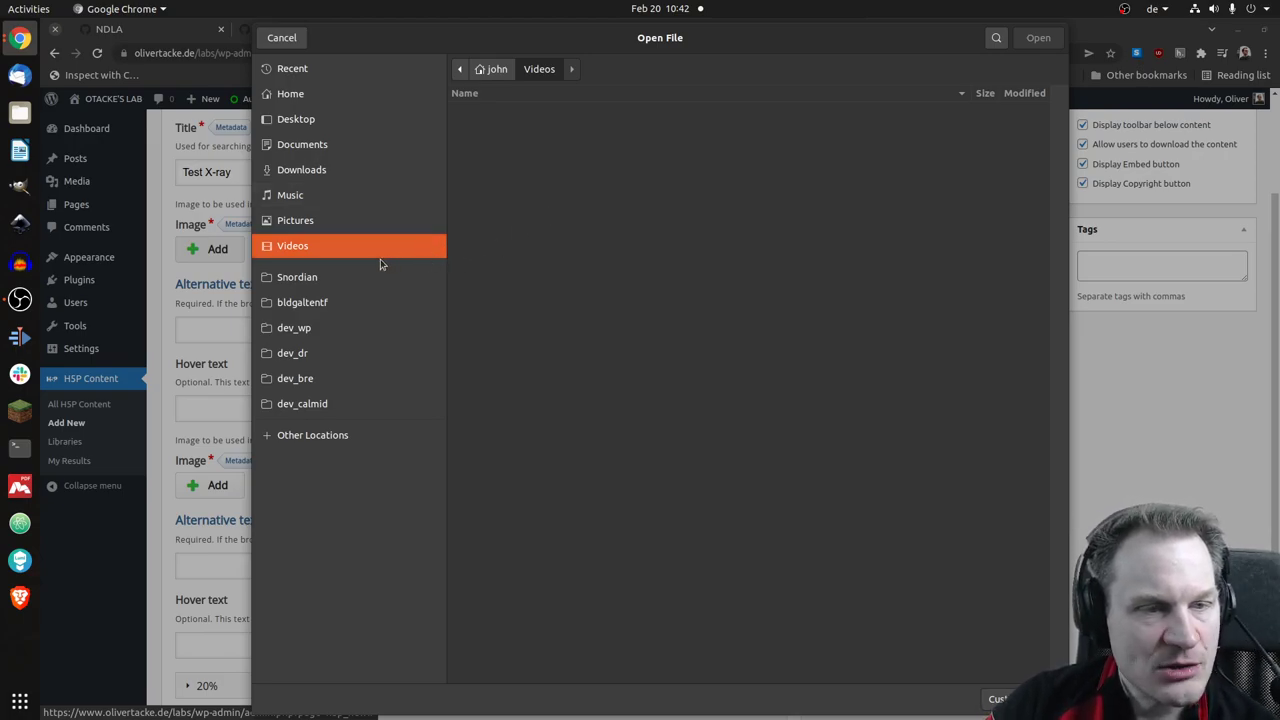
{"action": "left_click", "coordinate": [300, 120]}
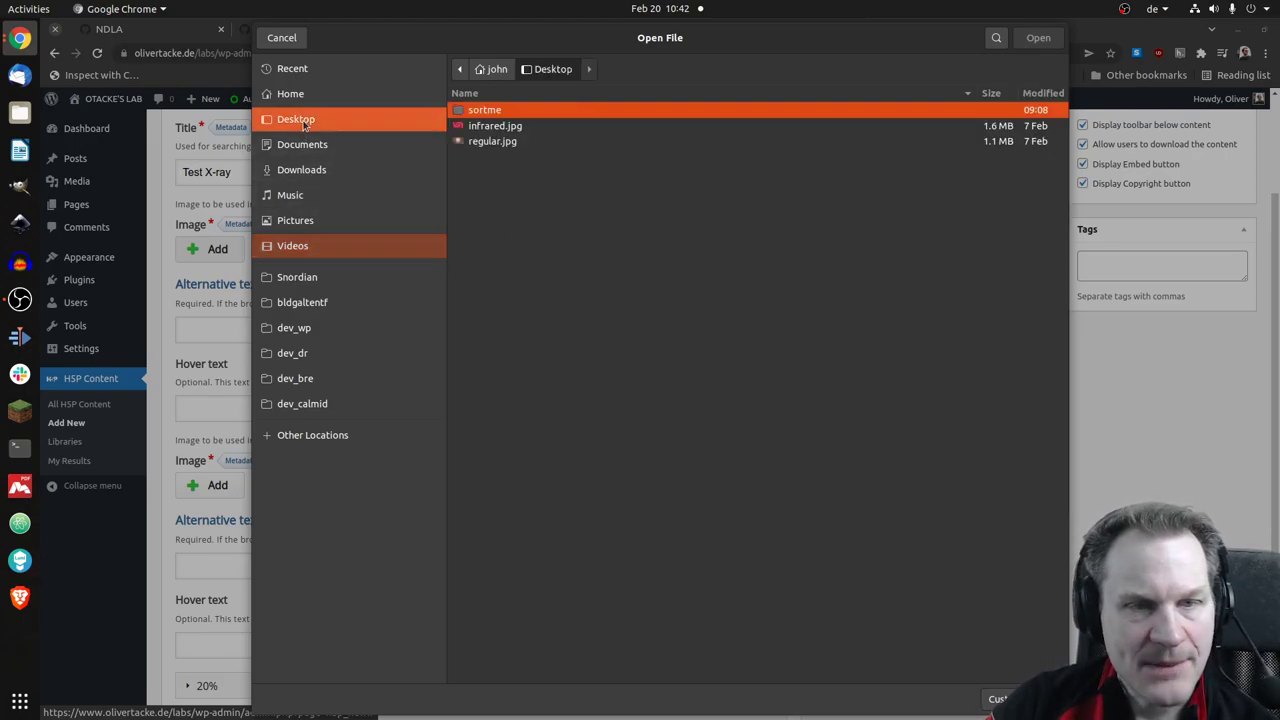
{"action": "left_click", "coordinate": [513, 129]}
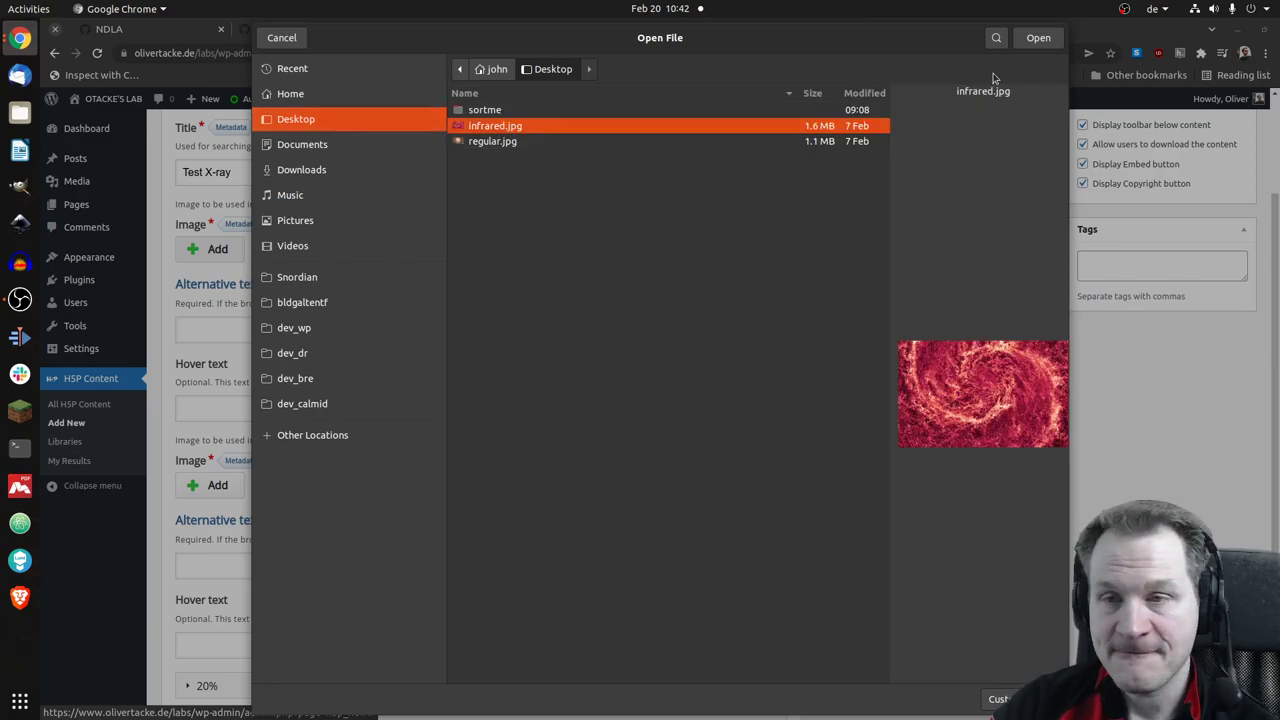
{"action": "left_click", "coordinate": [1037, 40]}
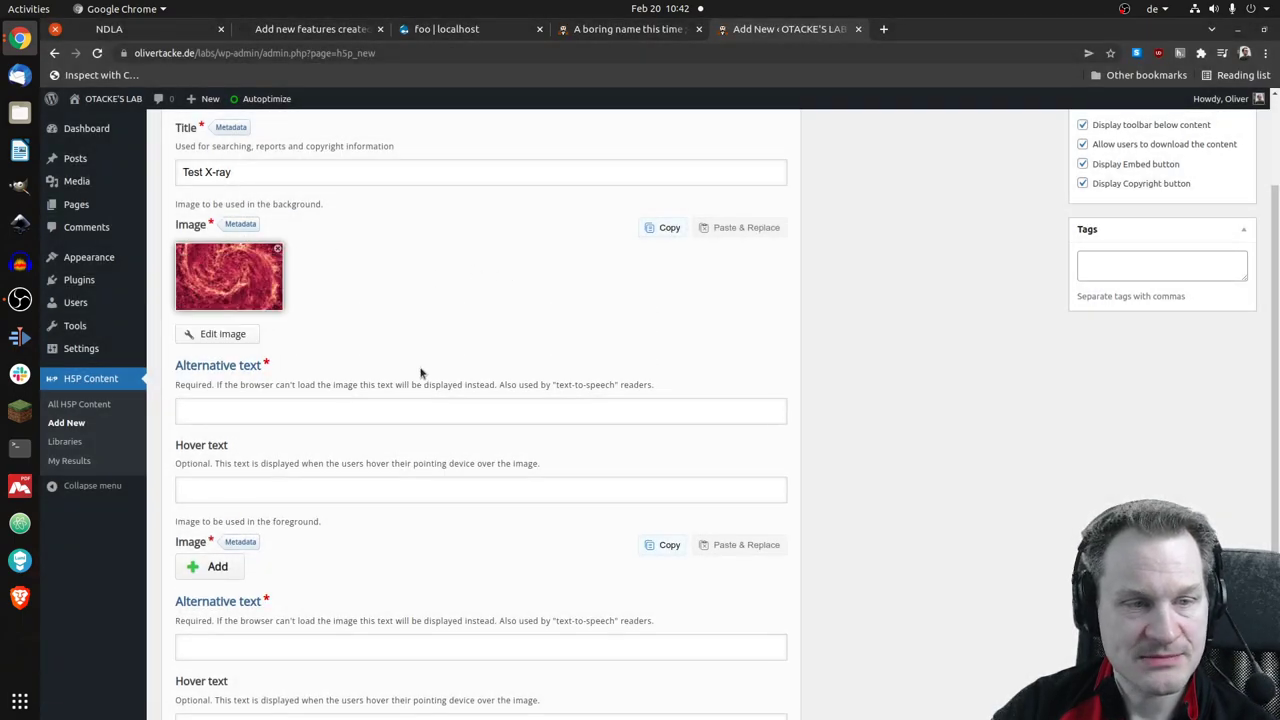
- Enter 'infrared' as the background image's alternative text
{"action": "left_click", "coordinate": [434, 413]}
{"action": "type", "text": "ifrared"}
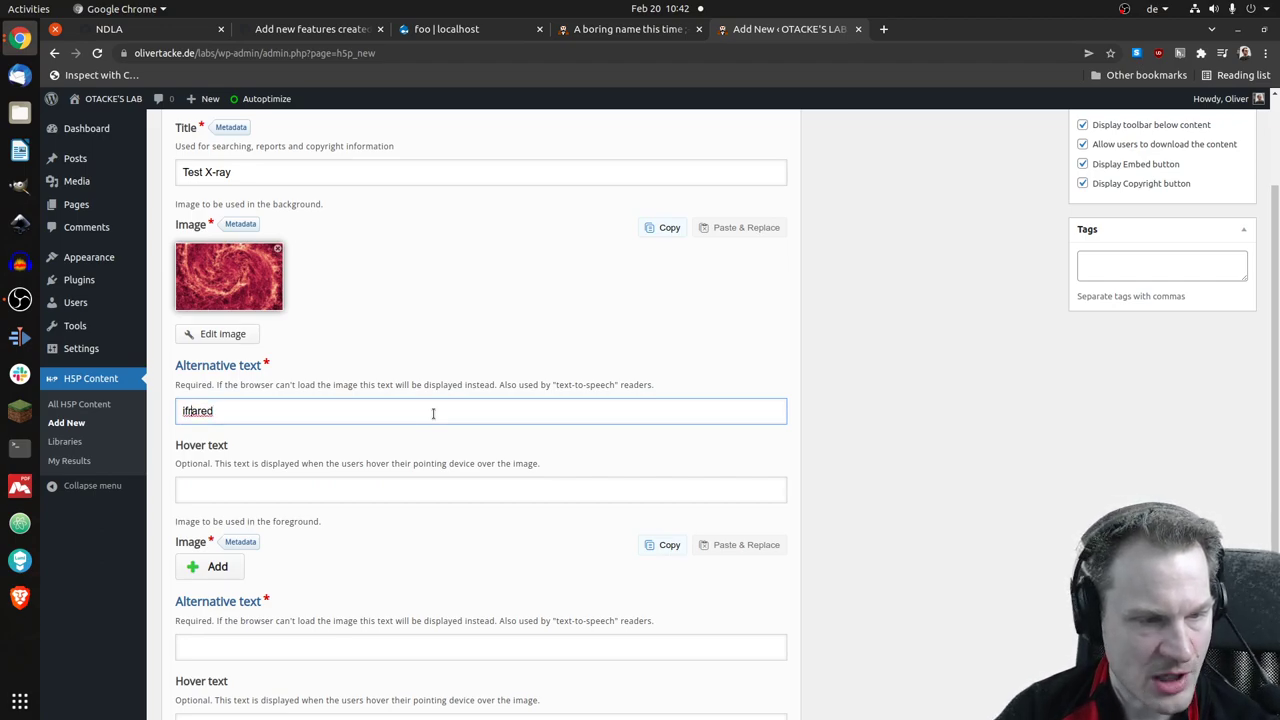
{"action": "type", "text": "n"}
{"action": "key", "text": "End"}
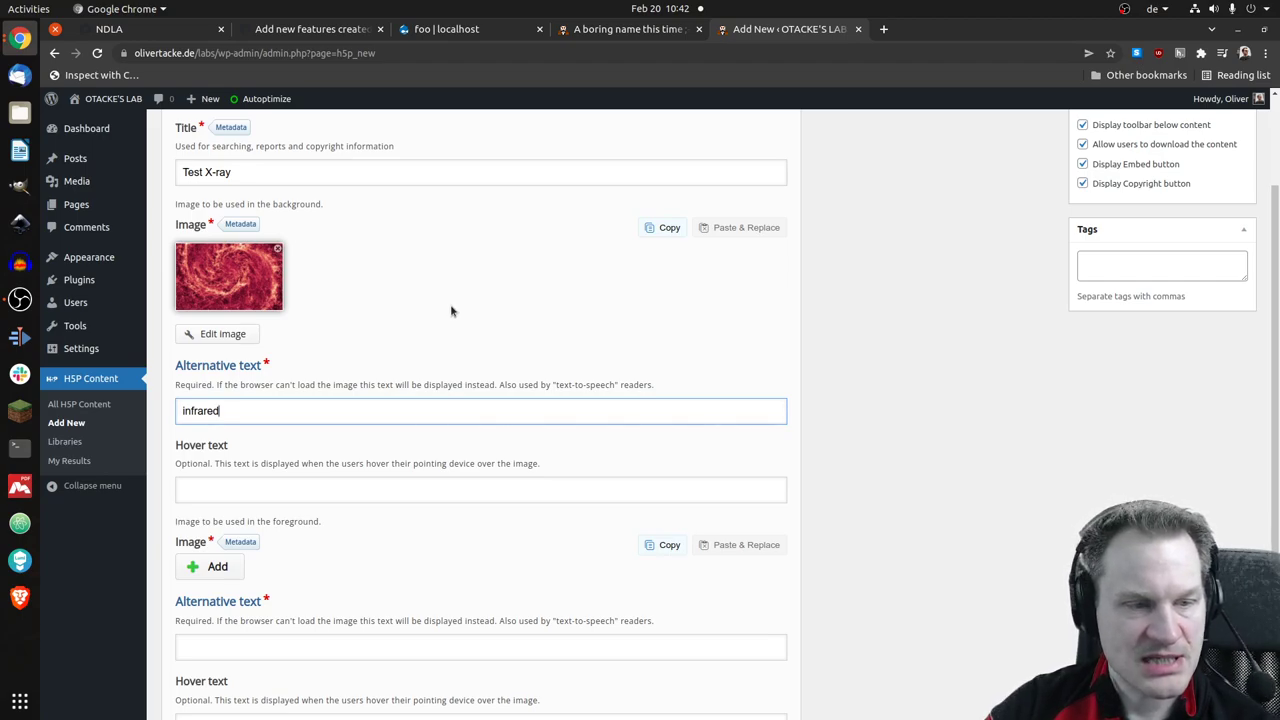
{"action": "scroll", "coordinate": [450, 306], "scroll_direction": "down", "scroll_amount": 1}
{"action": "scroll", "coordinate": [406, 328], "scroll_direction": "down", "scroll_amount": 4}
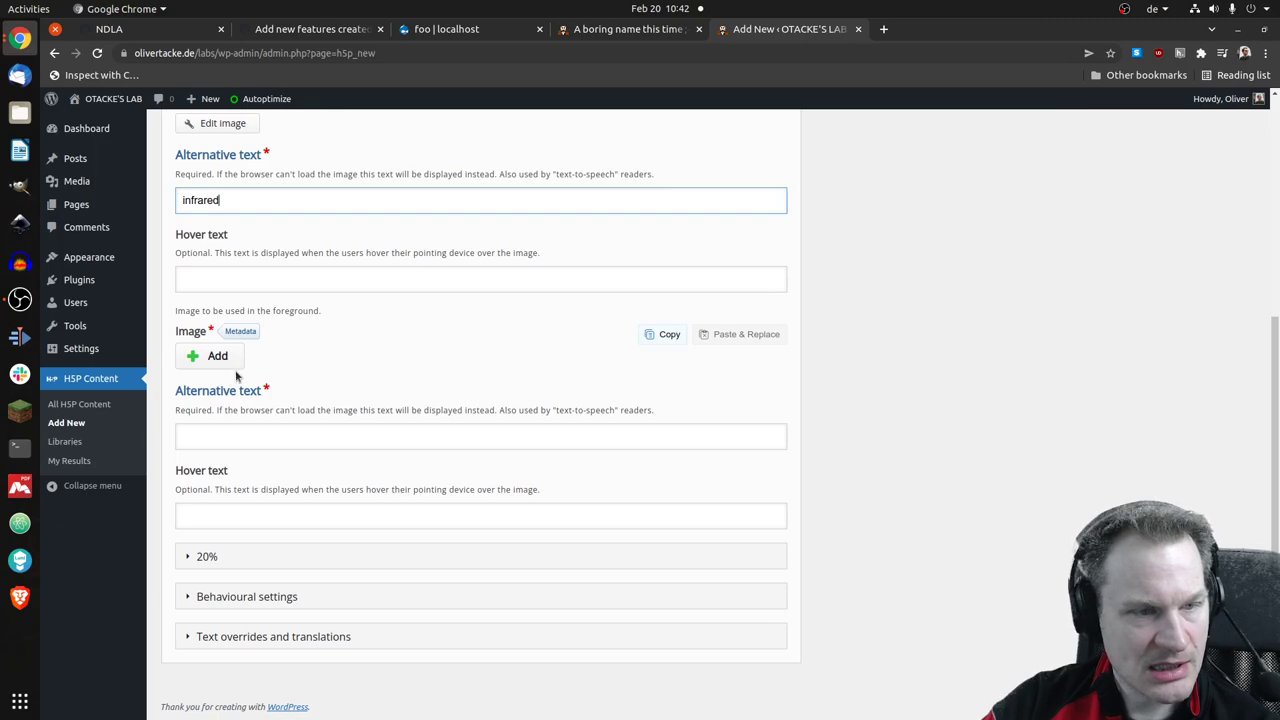
- Upload regular.jpg as the foreground image with alternative text 'regular'
{"action": "left_click", "coordinate": [230, 364]}
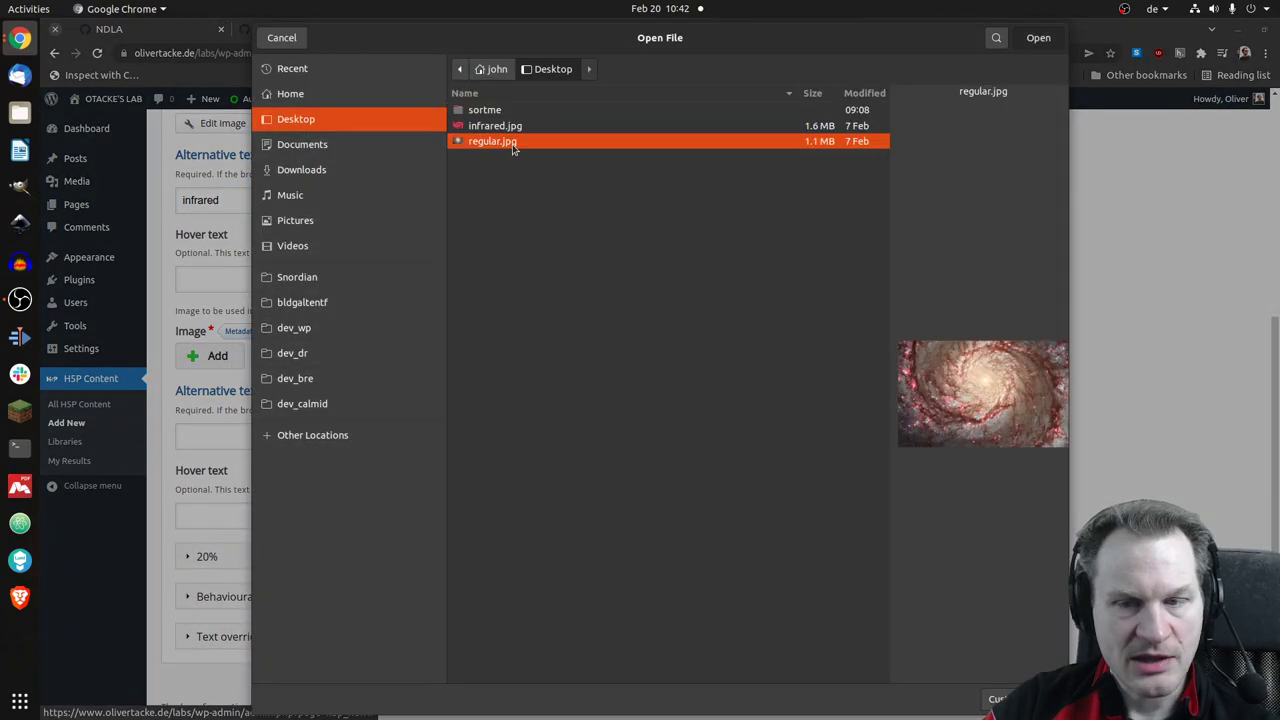
{"action": "double_click", "coordinate": [513, 150]}
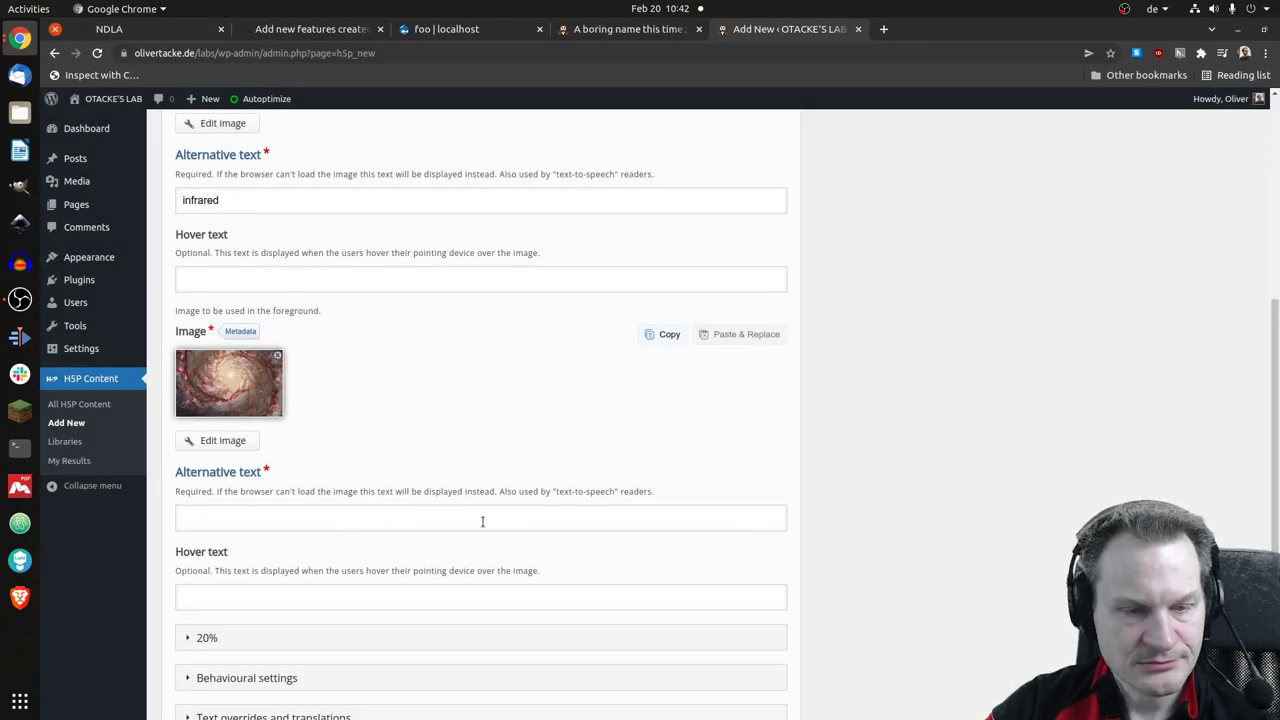
{"action": "left_click", "coordinate": [482, 521]}
{"action": "type", "text": "regular"}
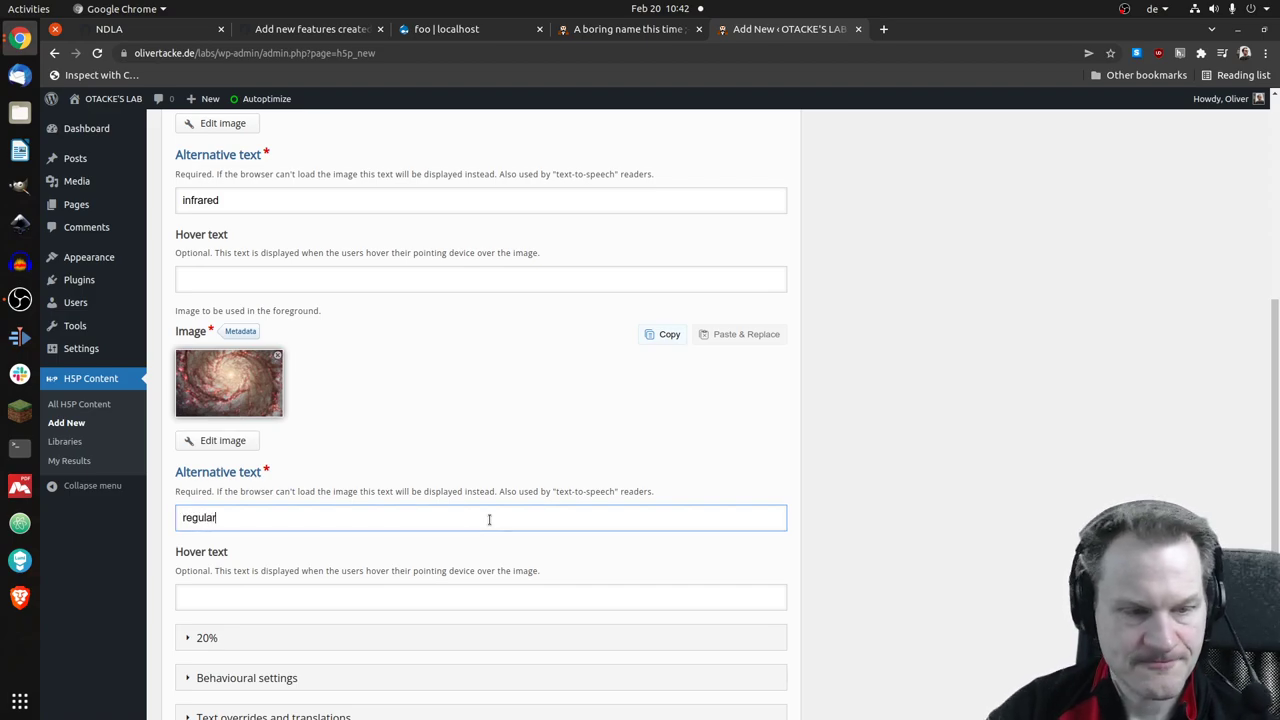
{"action": "scroll", "coordinate": [448, 330], "scroll_direction": "down", "scroll_amount": 2}
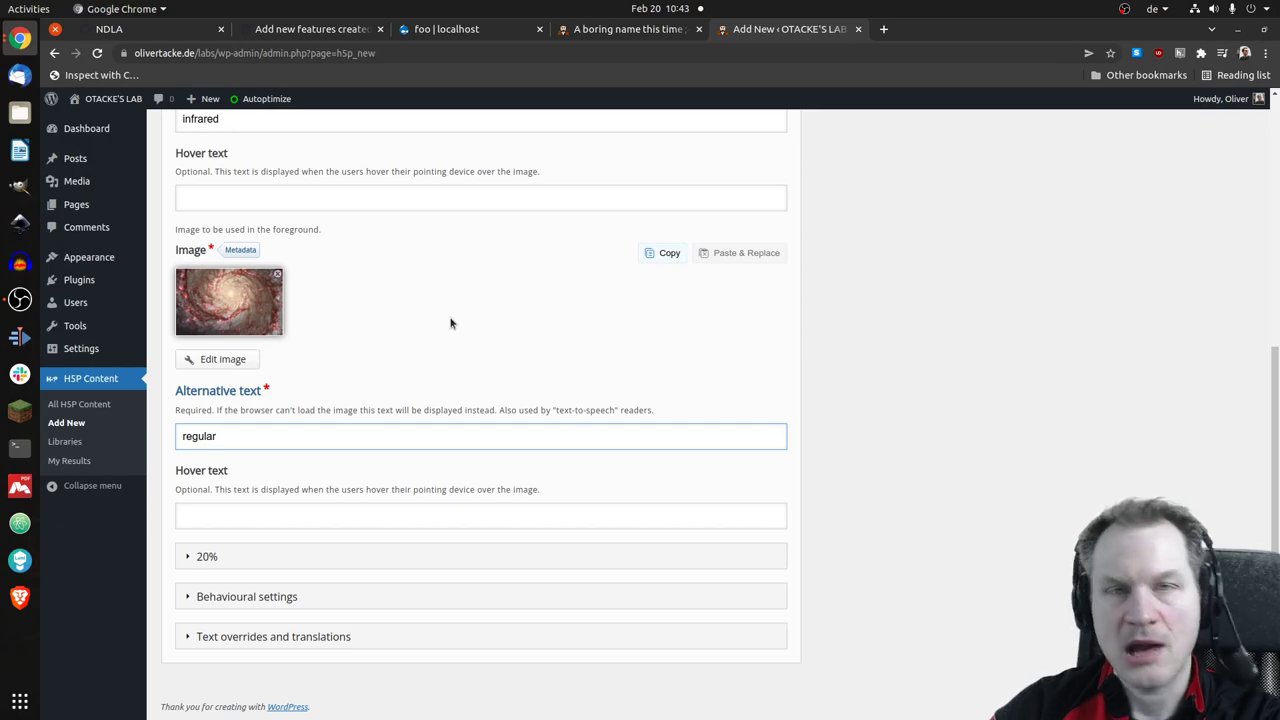
- Set the image width to 75 % and keep the alignment centred
{"action": "left_click", "coordinate": [203, 557]}
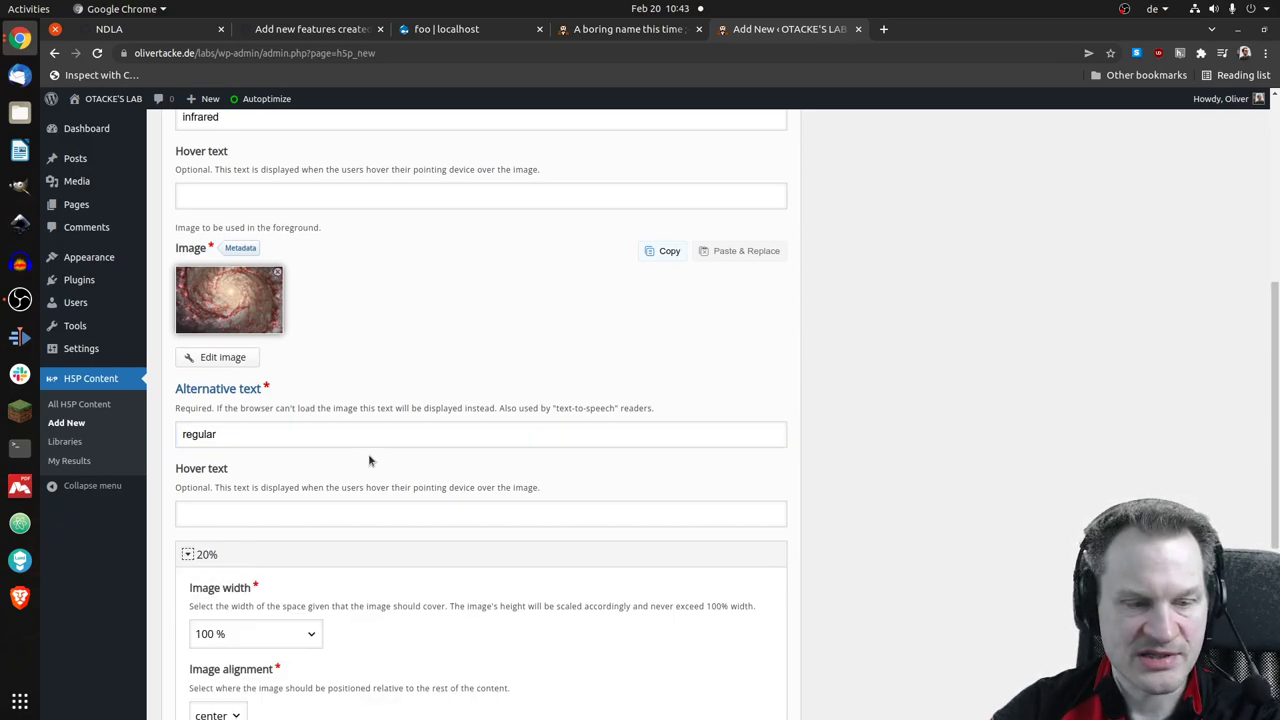
{"action": "scroll", "coordinate": [400, 435], "scroll_direction": "down", "scroll_amount": 2}
{"action": "scroll", "coordinate": [418, 416], "scroll_direction": "down", "scroll_amount": 1}
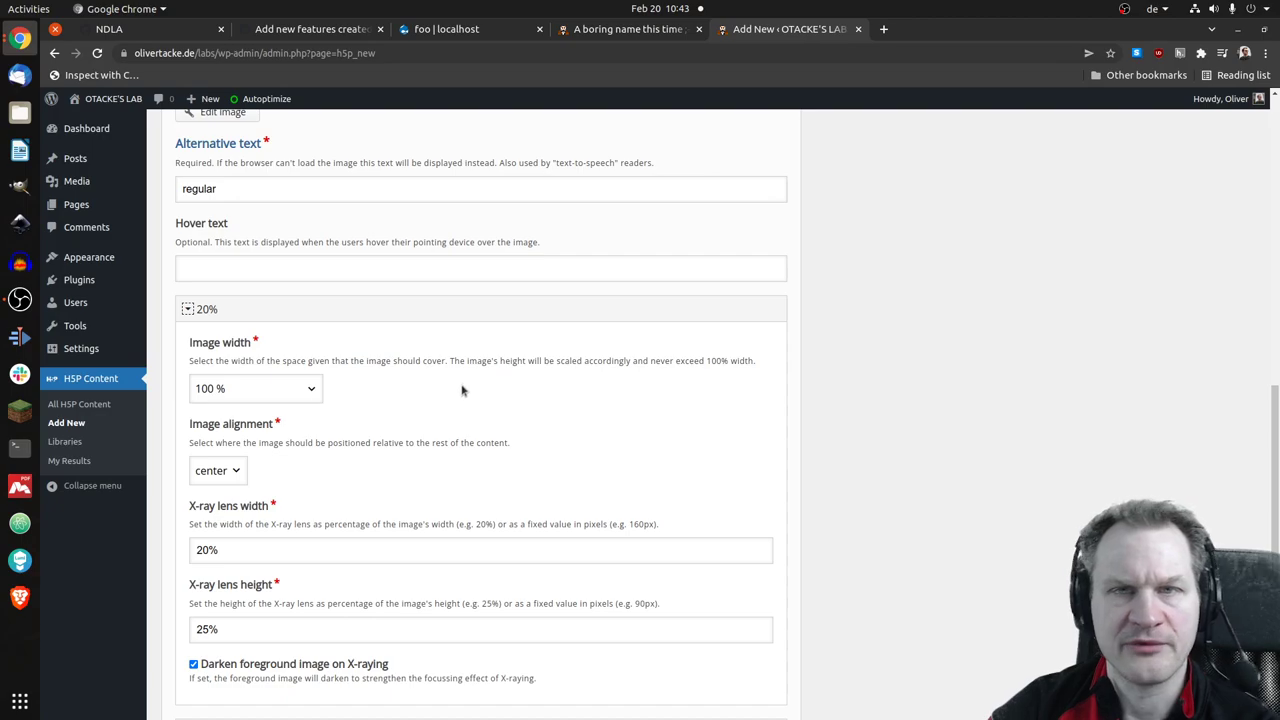
{"action": "left_click", "coordinate": [306, 393]}
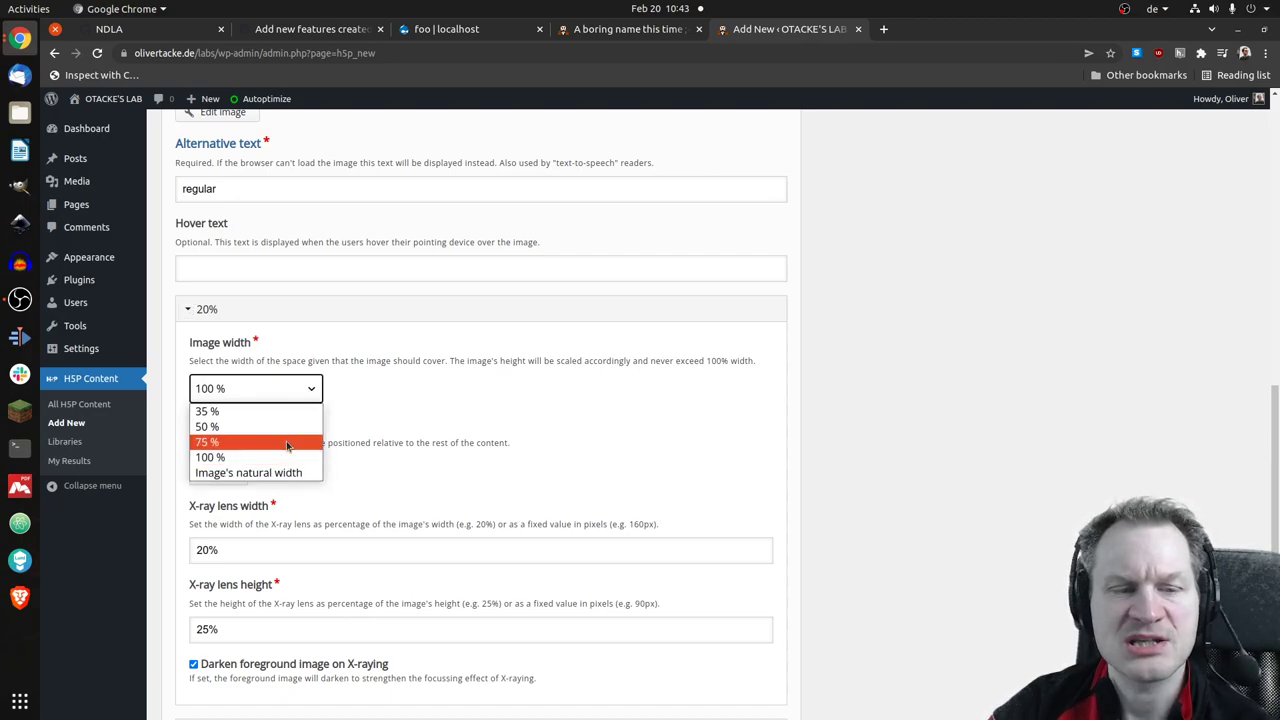
{"action": "left_click", "coordinate": [285, 441]}
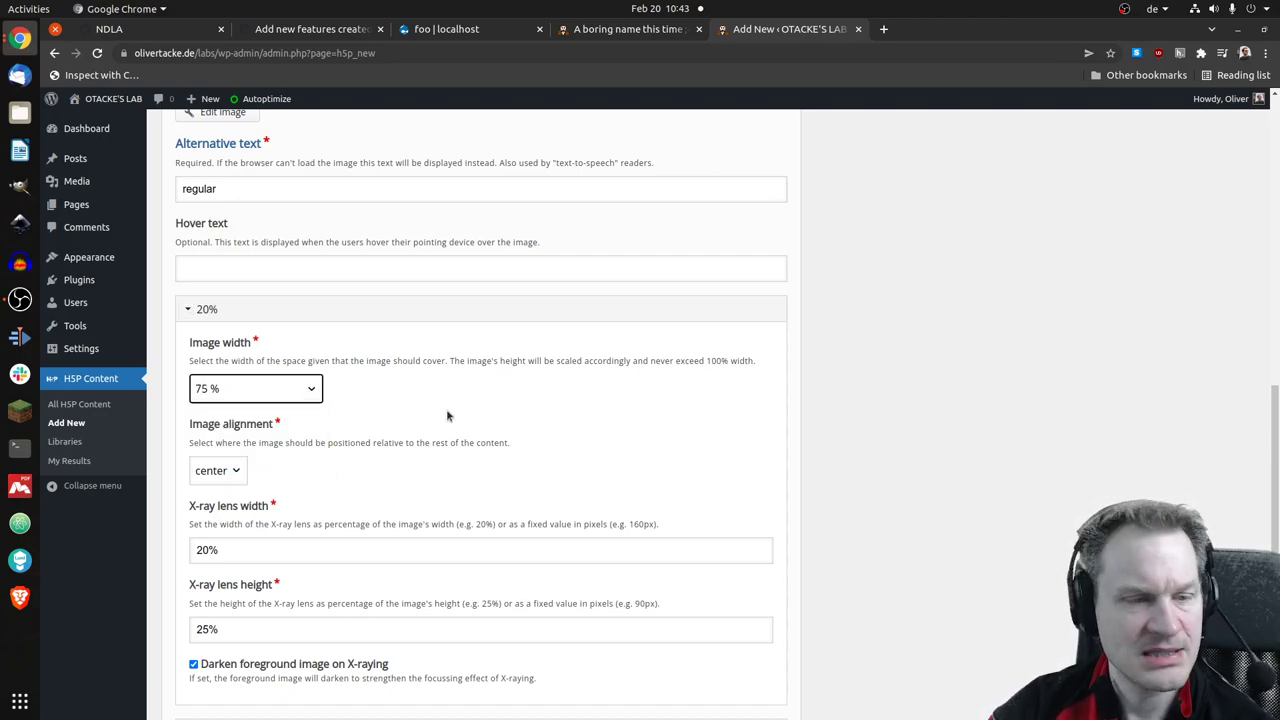
{"action": "left_click", "coordinate": [243, 473]}
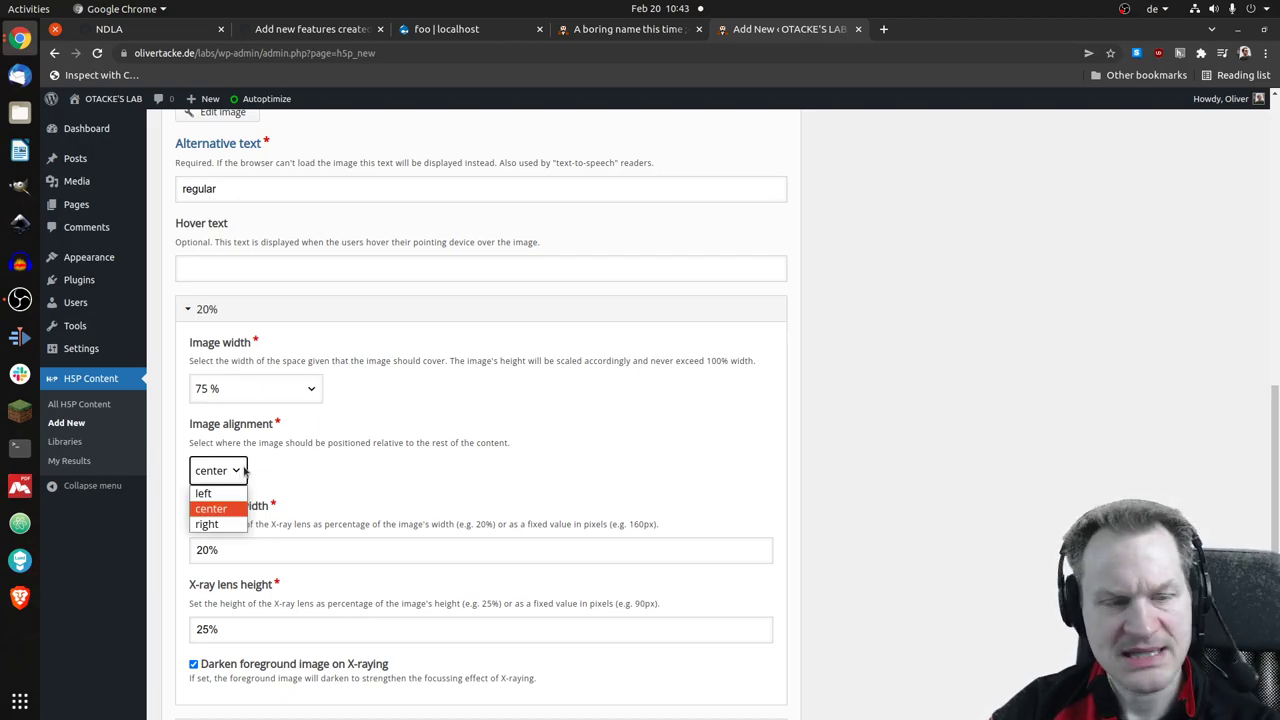
{"action": "left_click", "coordinate": [243, 473]}
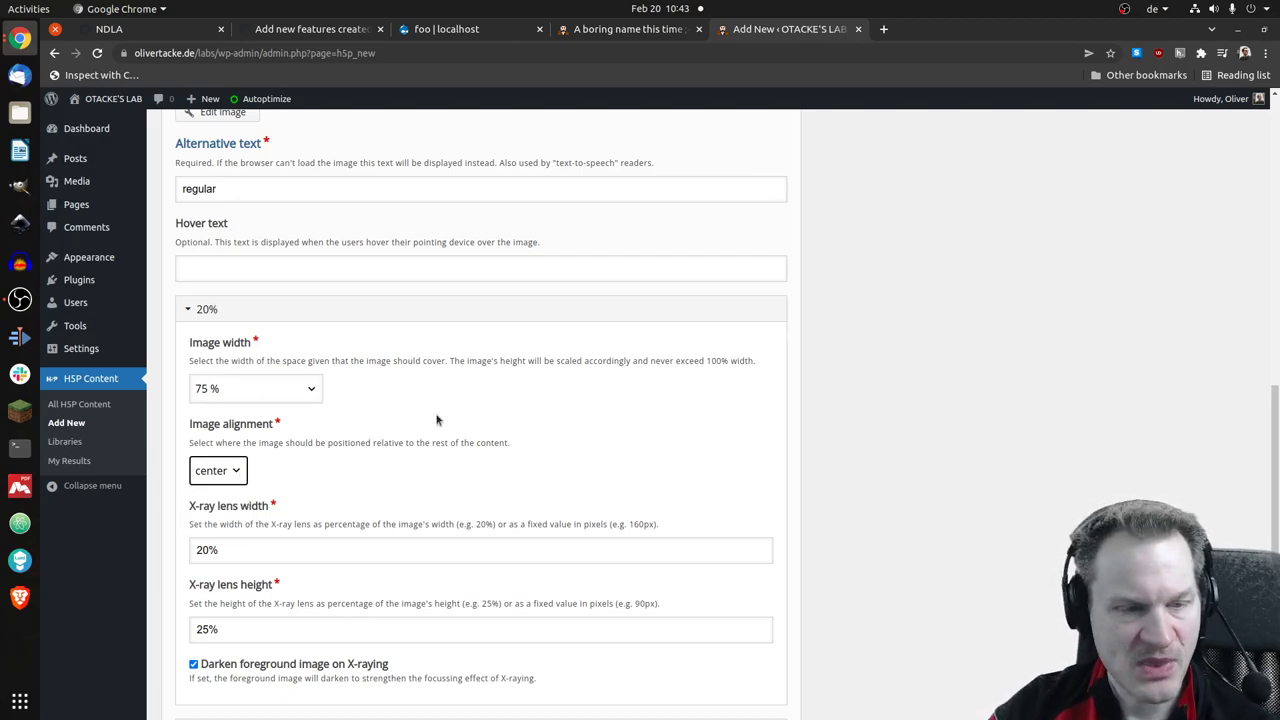
{"action": "scroll", "coordinate": [415, 392], "scroll_direction": "down", "scroll_amount": 1}
{"action": "scroll", "coordinate": [410, 400], "scroll_direction": "down", "scroll_amount": 1}
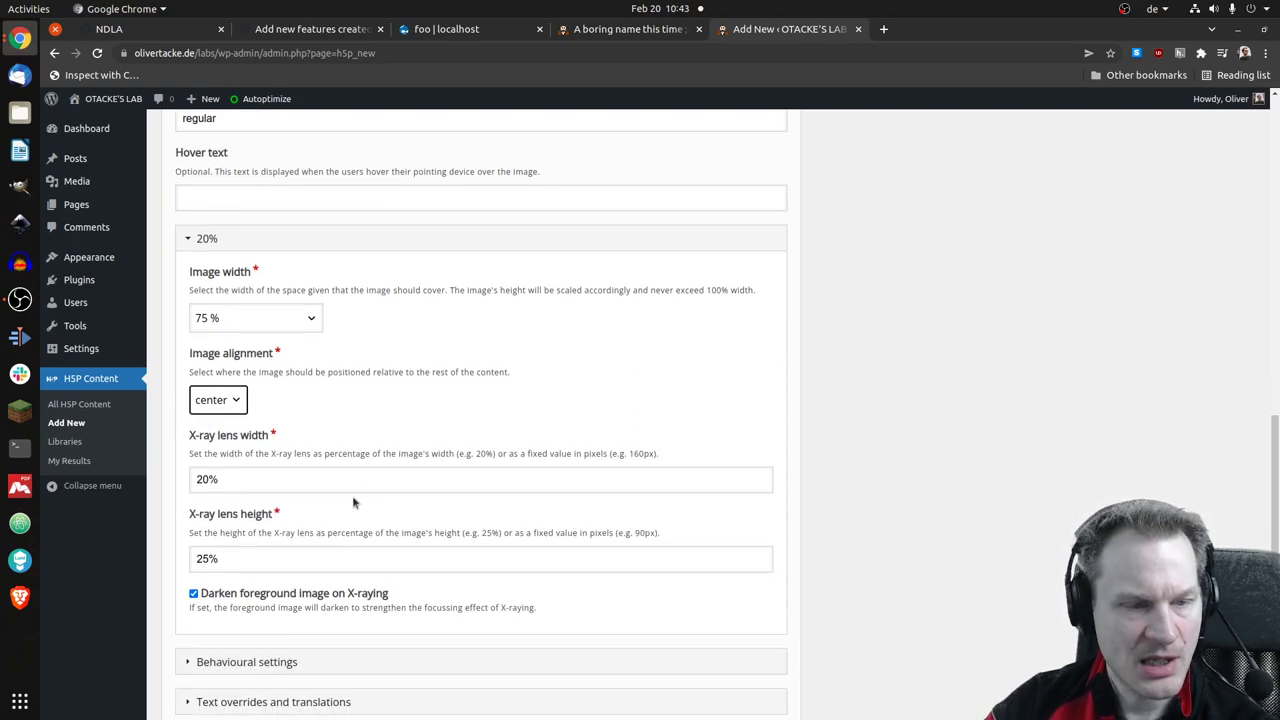
- Make the X-ray lens 50% wide and 50% high, and turn off foreground darkening
{"action": "left_click", "coordinate": [203, 479]}
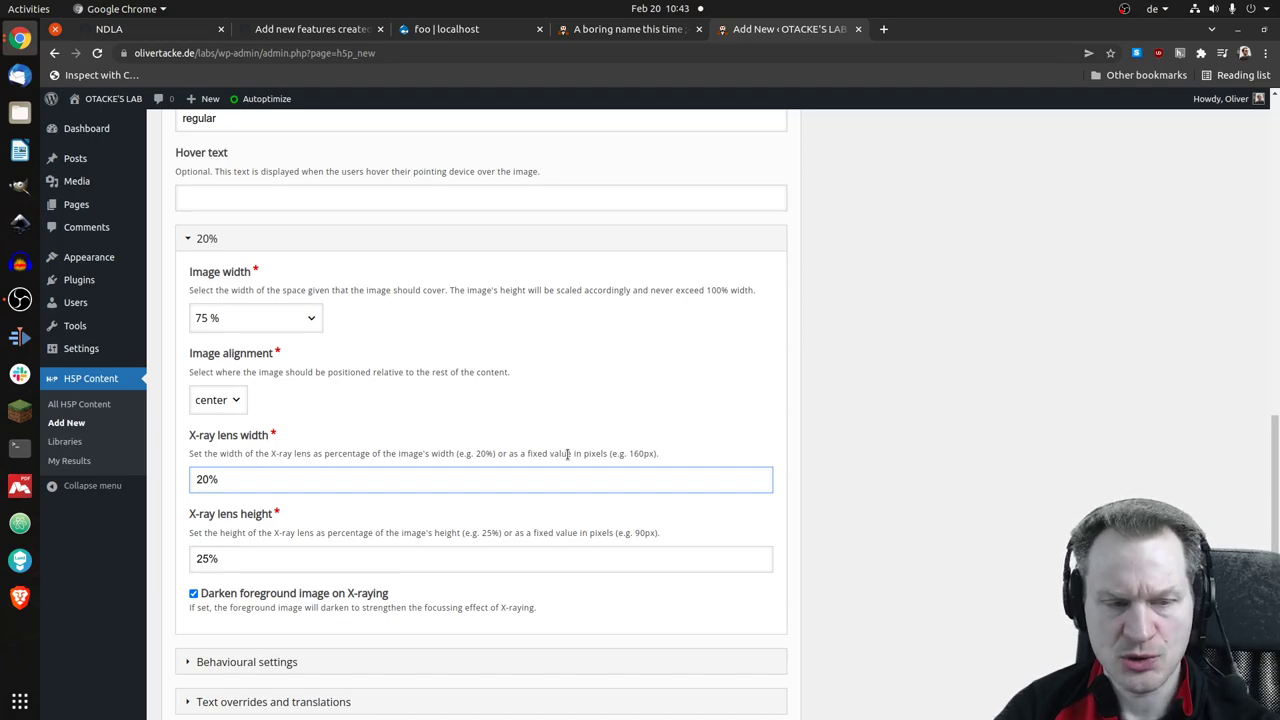
{"action": "key", "text": "BackSpace"}
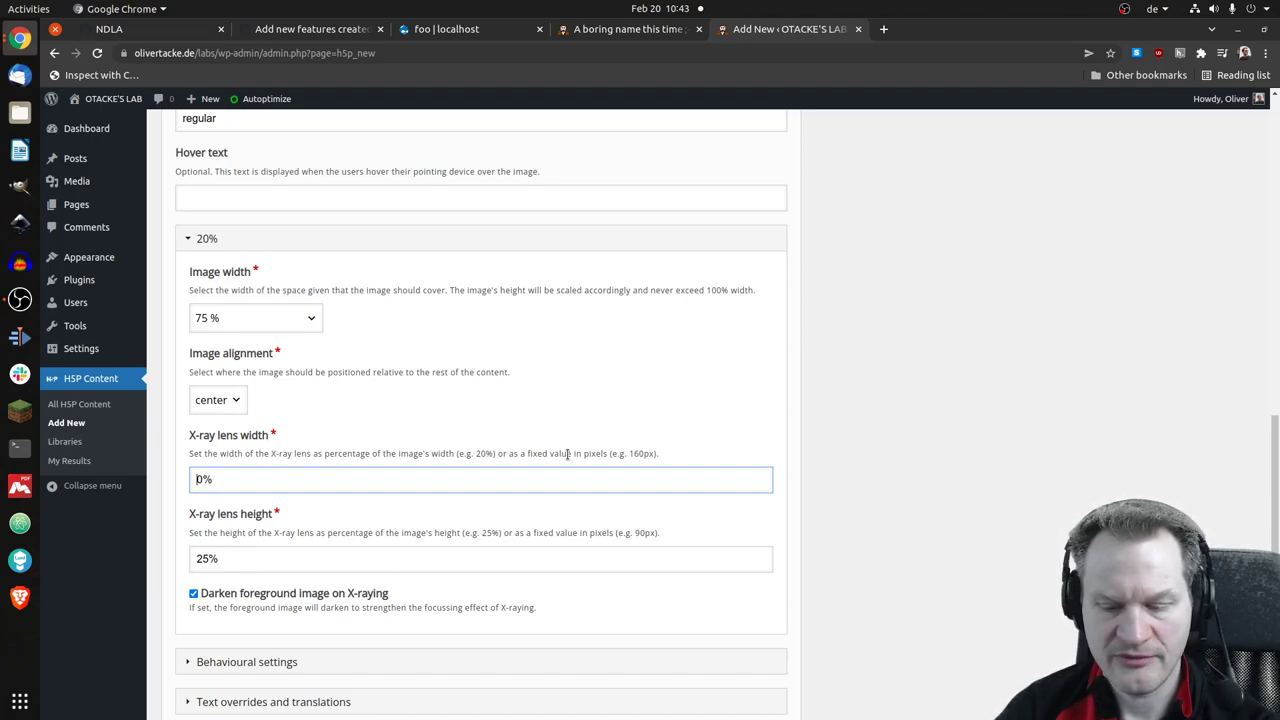
{"action": "type", "text": "5"}
{"action": "key", "text": "Tab"}
{"action": "key", "text": "Left"}
{"action": "key", "text": "Delete"}
{"action": "type", "text": "0"}
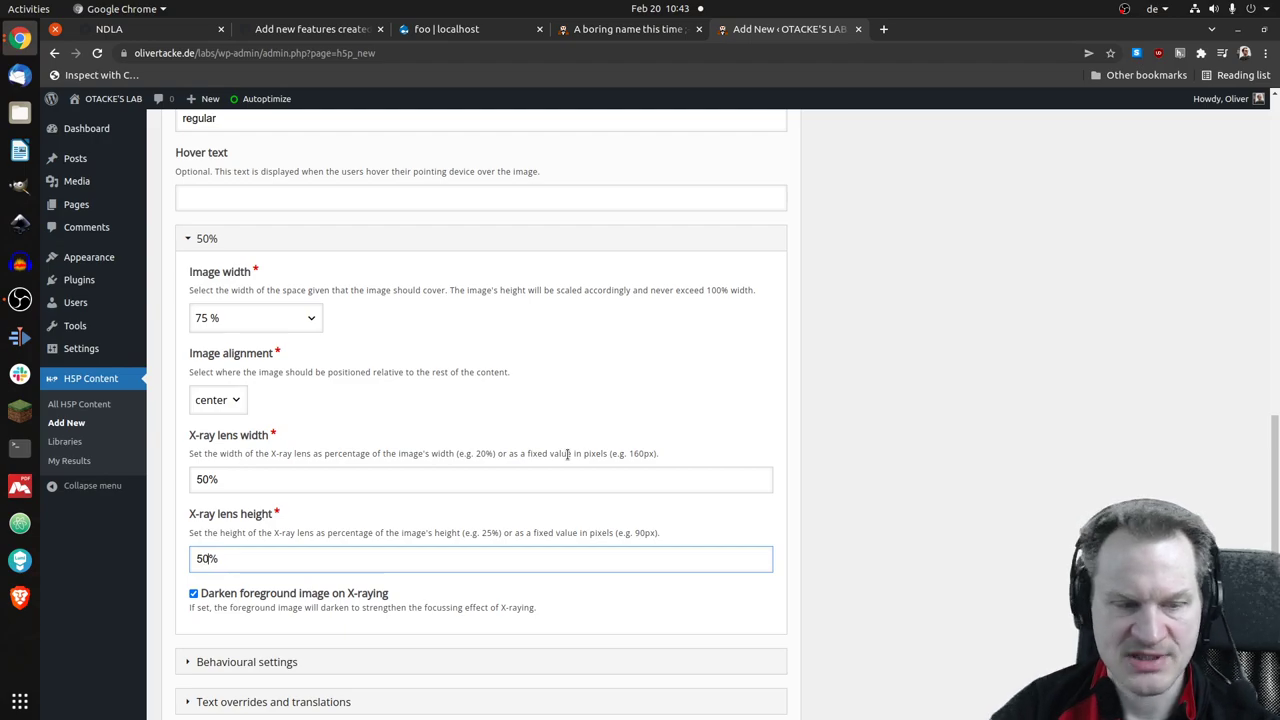
{"action": "left_click", "coordinate": [194, 594]}
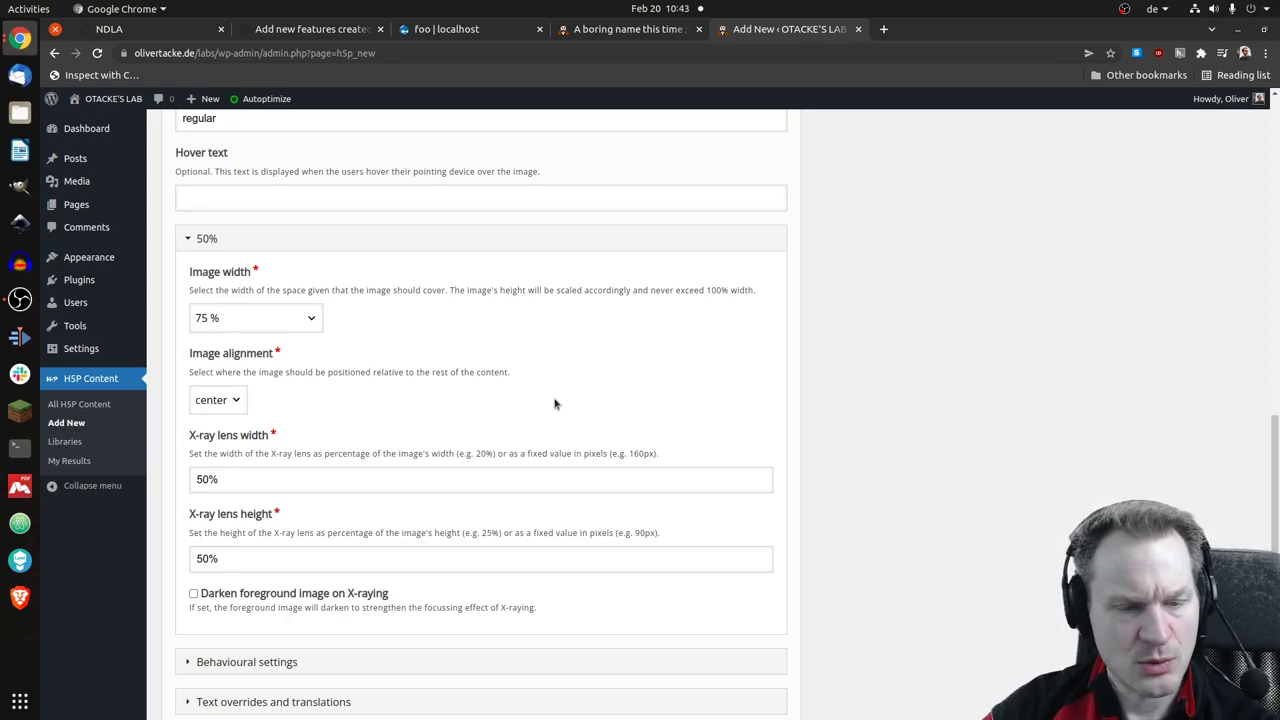
{"action": "scroll", "coordinate": [555, 404], "scroll_direction": "down", "scroll_amount": 1}
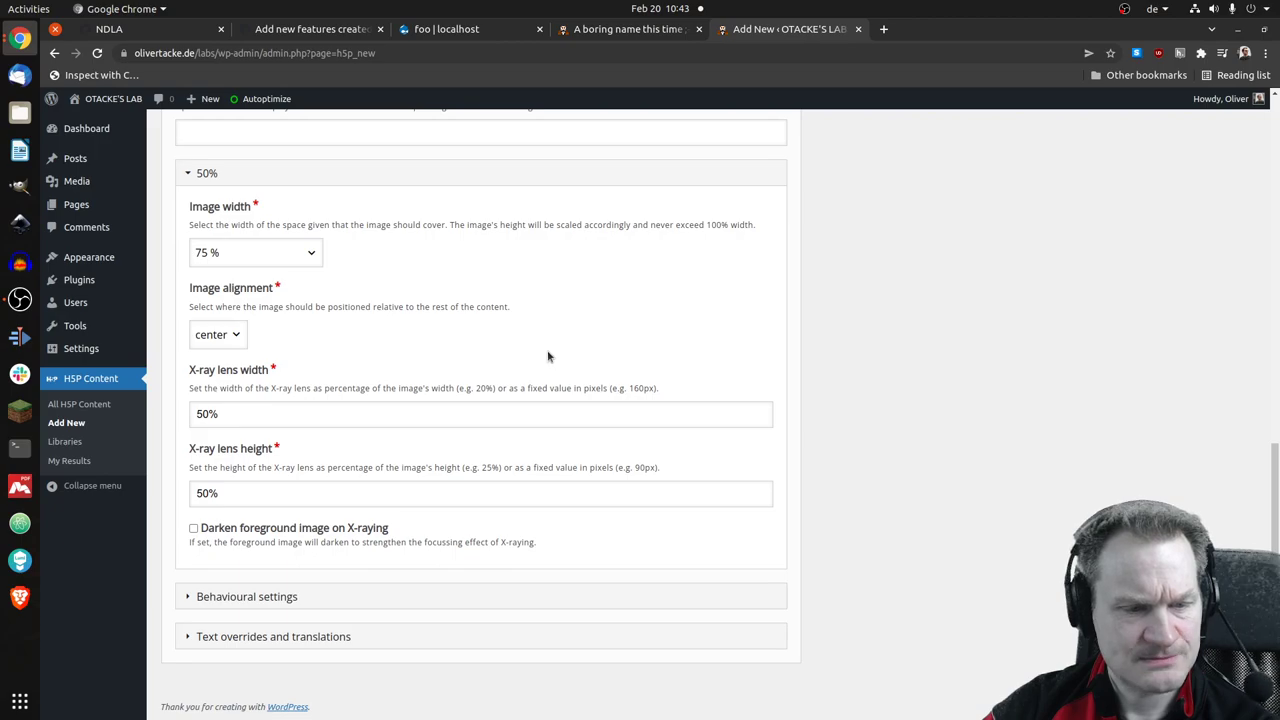
- In Behavioural settings, uncheck Automatic X-raying and check Hide X-ray indicator
{"action": "left_click", "coordinate": [255, 597]}
{"action": "scroll", "coordinate": [409, 363], "scroll_direction": "down", "scroll_amount": 1}
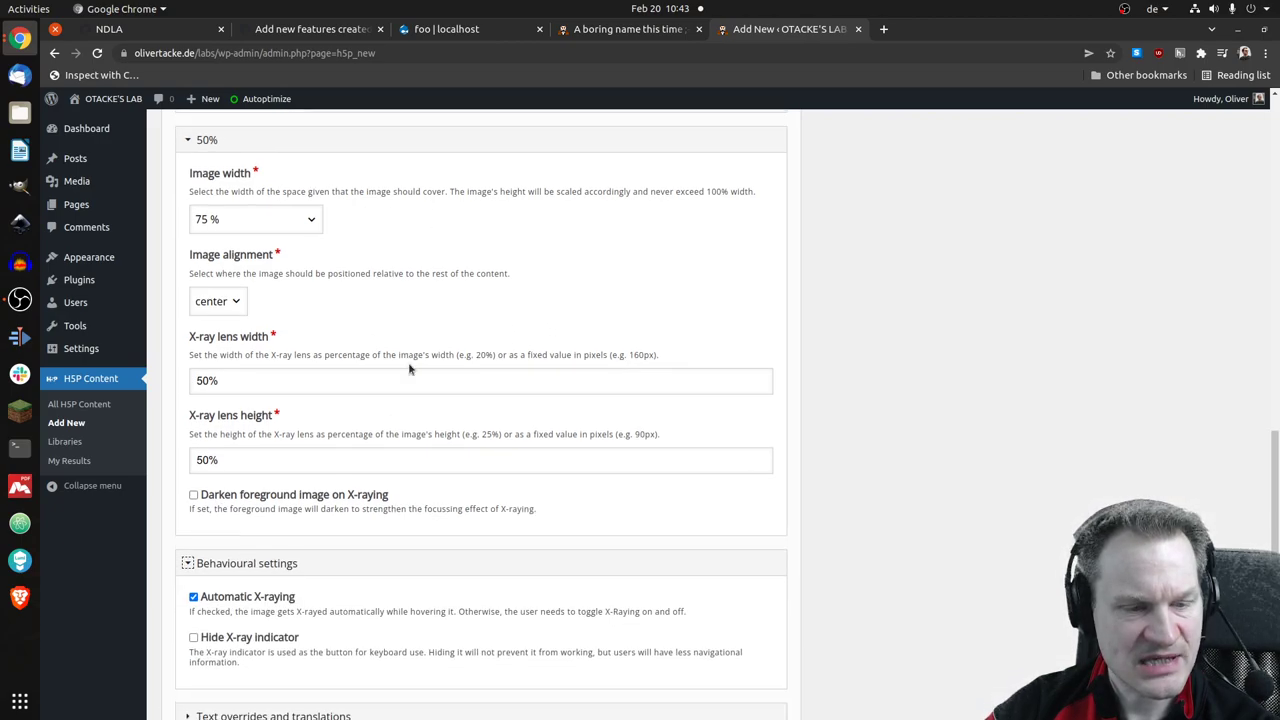
{"action": "scroll", "coordinate": [409, 363], "scroll_direction": "down", "scroll_amount": 1}
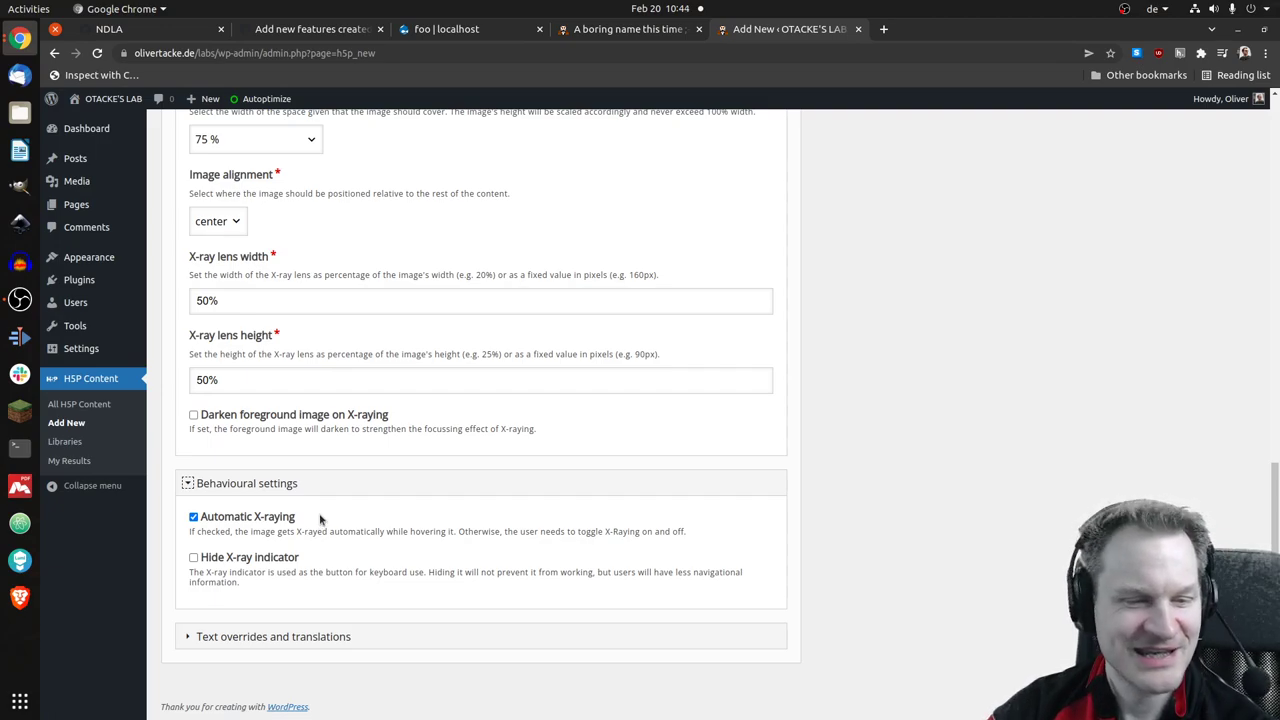
{"action": "left_click", "coordinate": [194, 518]}
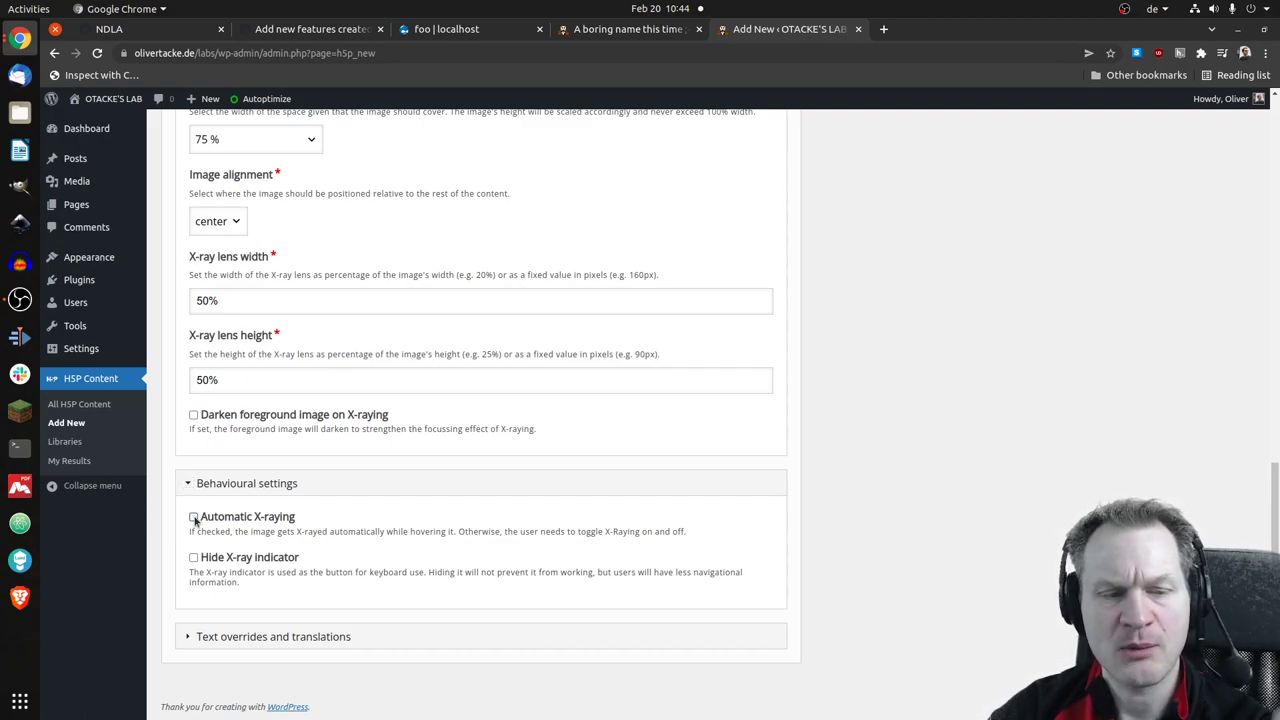
{"action": "left_click", "coordinate": [265, 562]}
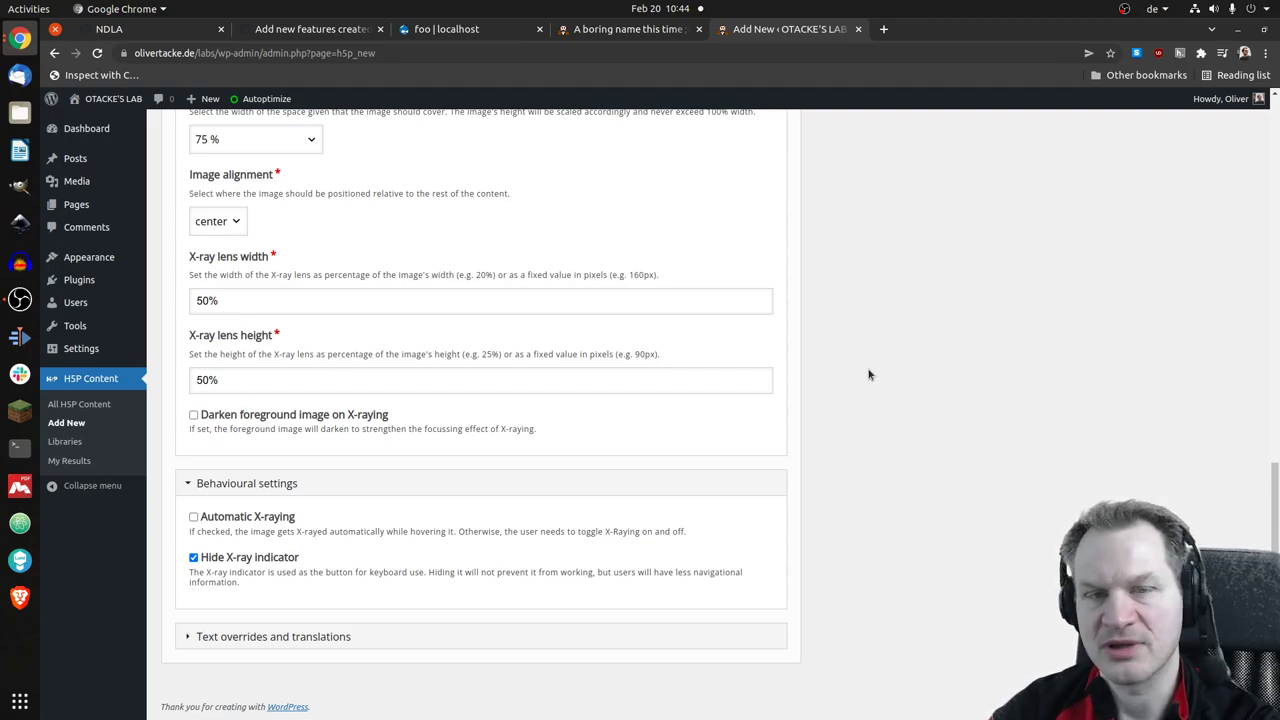
{"action": "scroll", "coordinate": [868, 375], "scroll_direction": "up", "scroll_amount": 10}
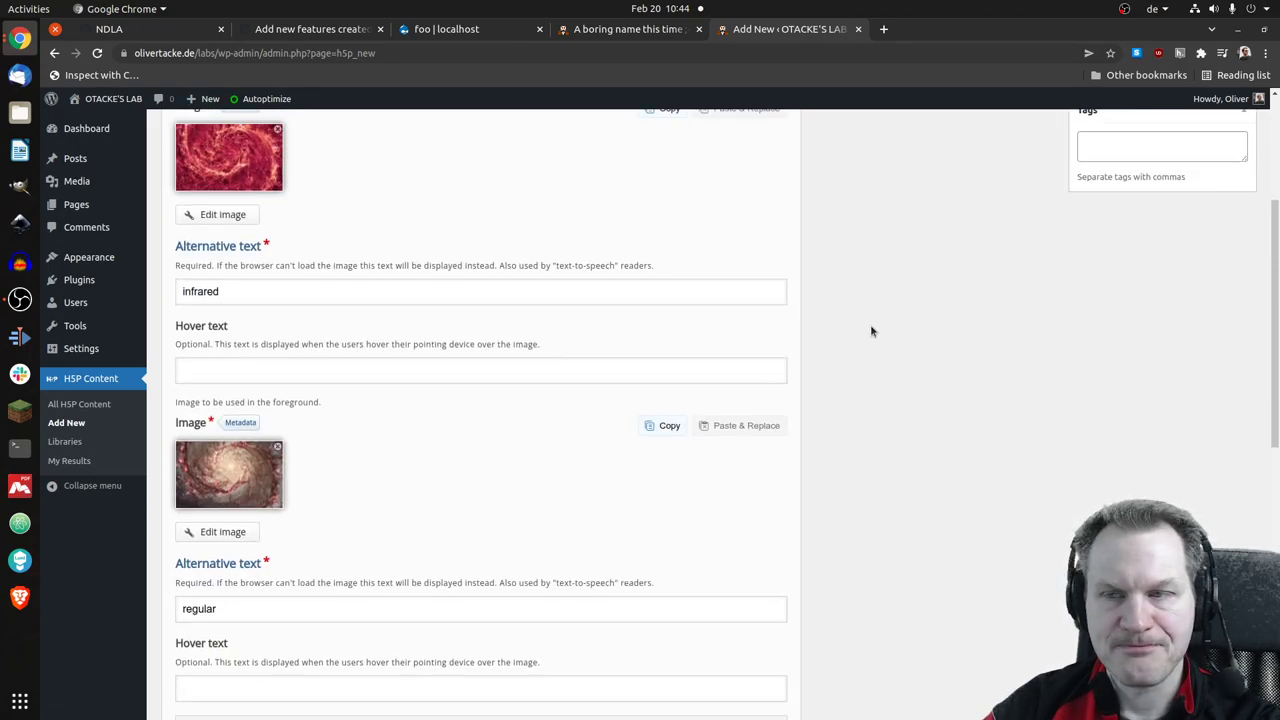
- Create the Test X-ray content and switch on its lens over the previewed galaxy
{"action": "scroll", "coordinate": [866, 328], "scroll_direction": "up", "scroll_amount": 5}
{"action": "left_click", "coordinate": [1226, 195]}
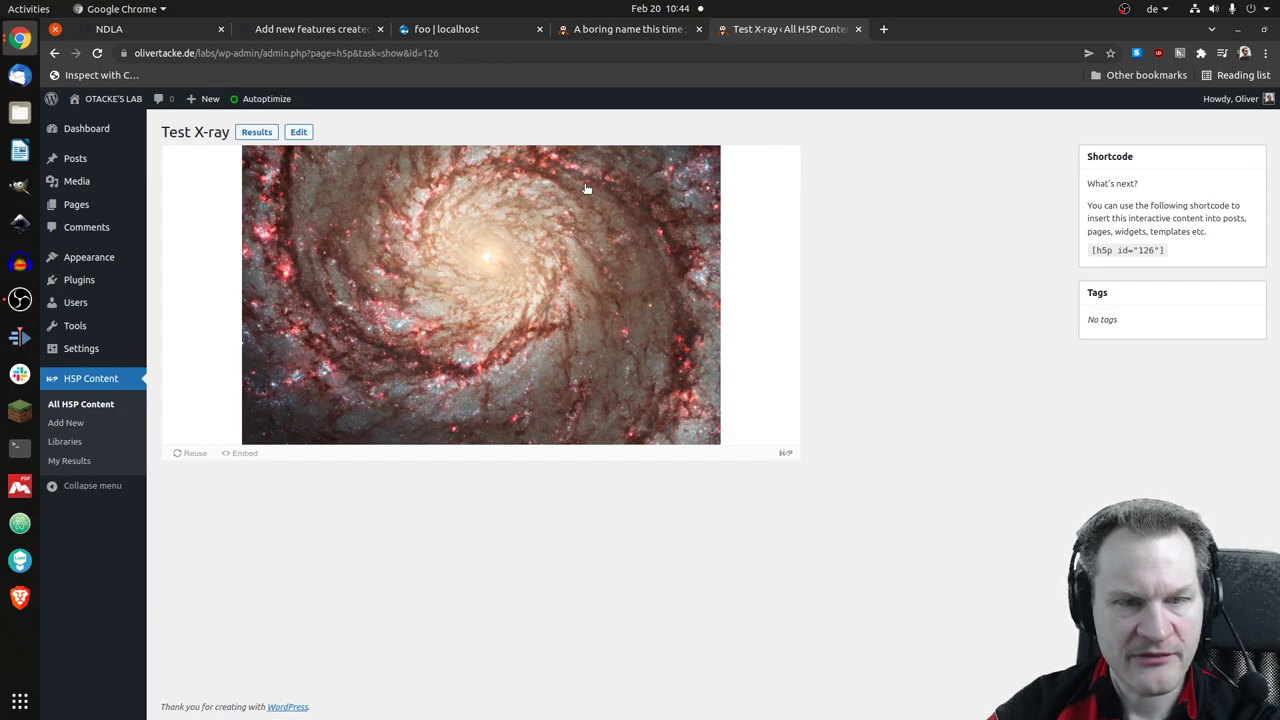
{"action": "left_click", "coordinate": [518, 248]}
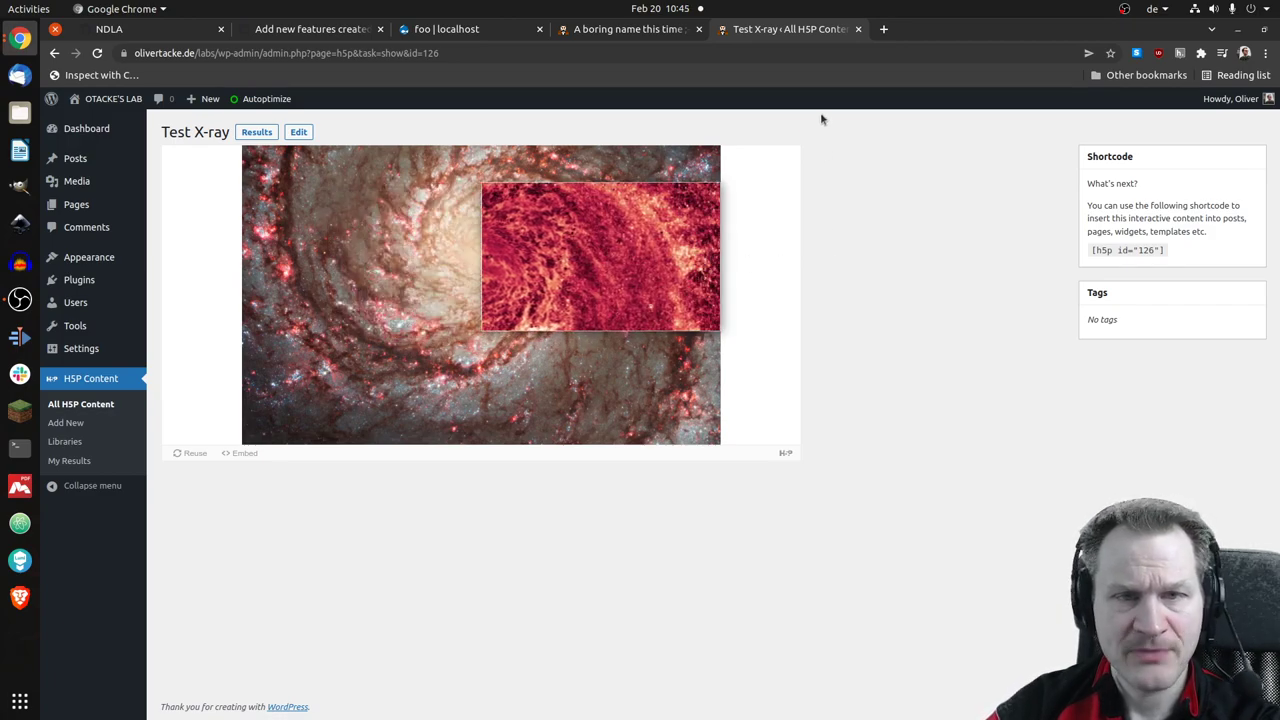
- Visit the public site, open the X-ray blog post and scroll to its galaxy demo
{"action": "left_click", "coordinate": [130, 100]}
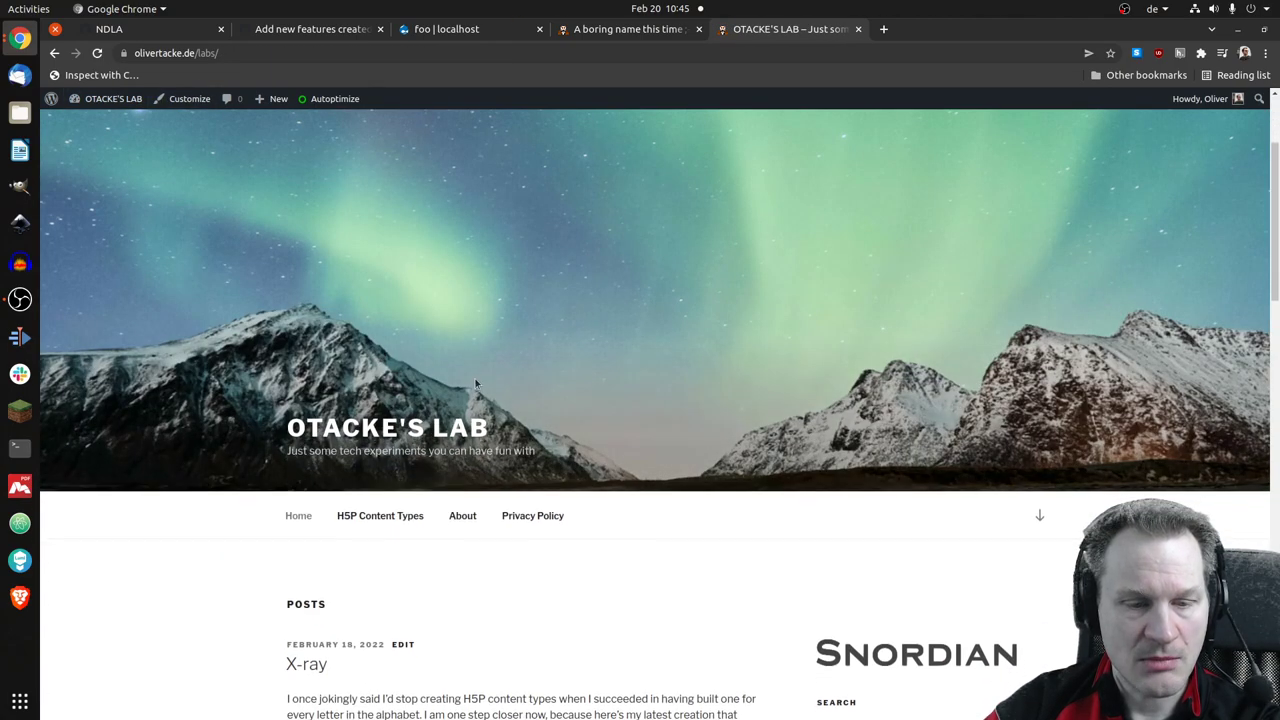
{"action": "scroll", "coordinate": [330, 610], "scroll_direction": "down", "scroll_amount": 1}
{"action": "left_click", "coordinate": [310, 602]}
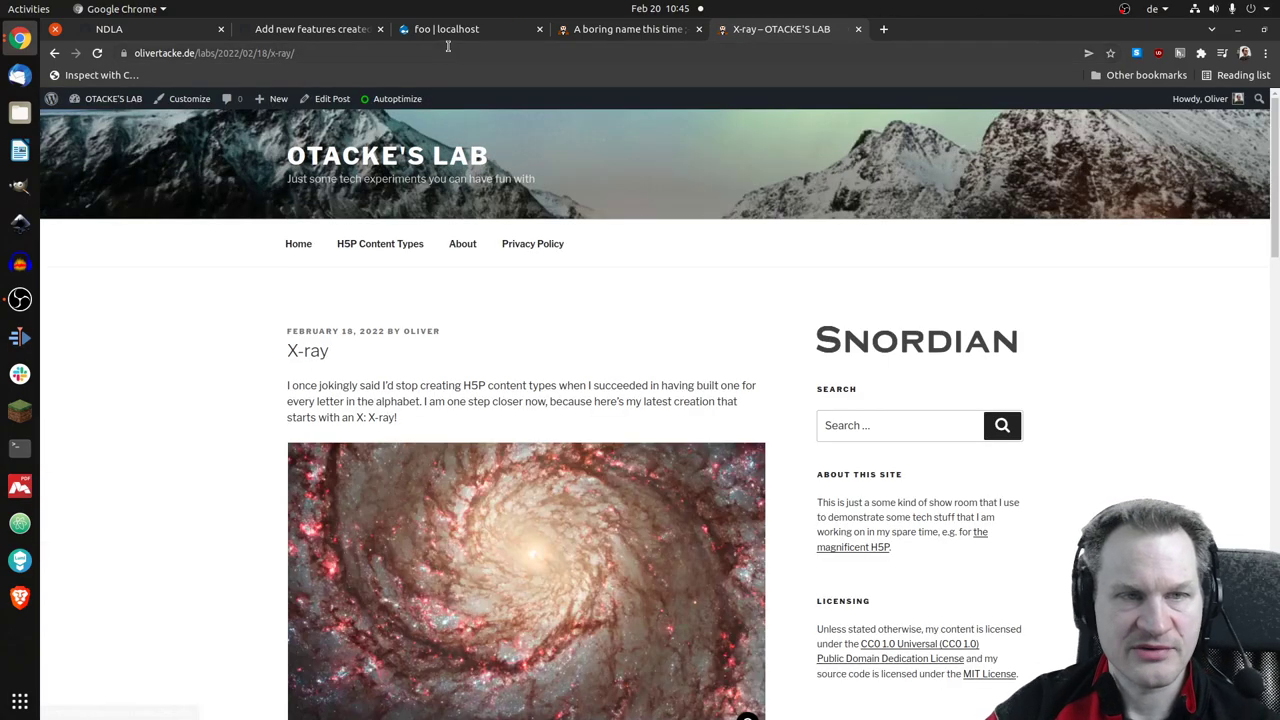
{"action": "left_click", "coordinate": [458, 52]}
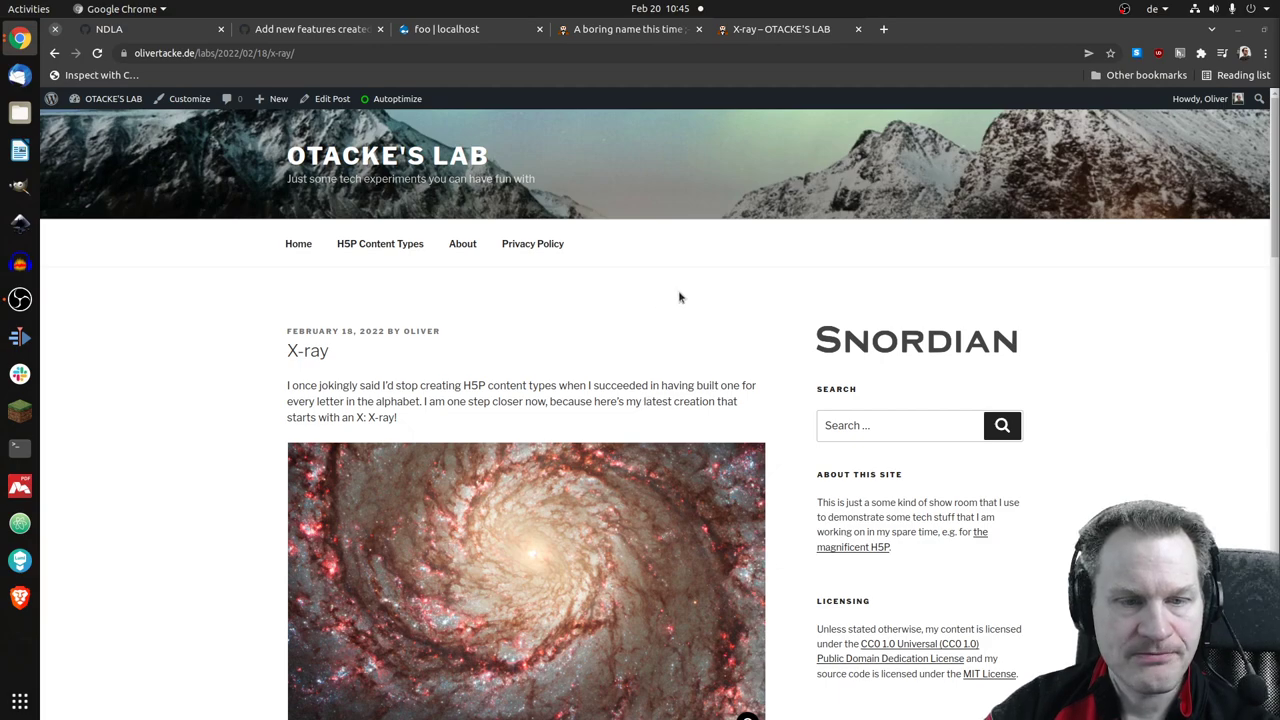
{"action": "scroll", "coordinate": [269, 299], "scroll_direction": "down", "scroll_amount": 1}
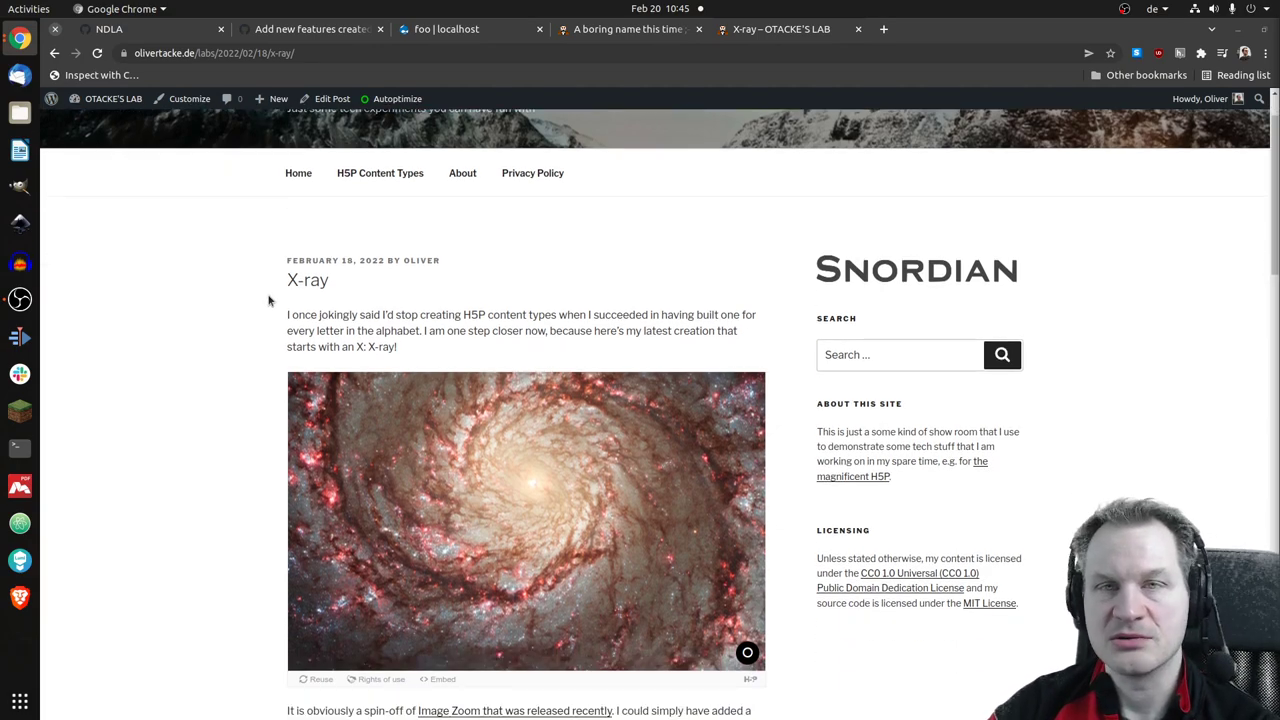
{"action": "scroll", "coordinate": [268, 300], "scroll_direction": "down", "scroll_amount": 2}
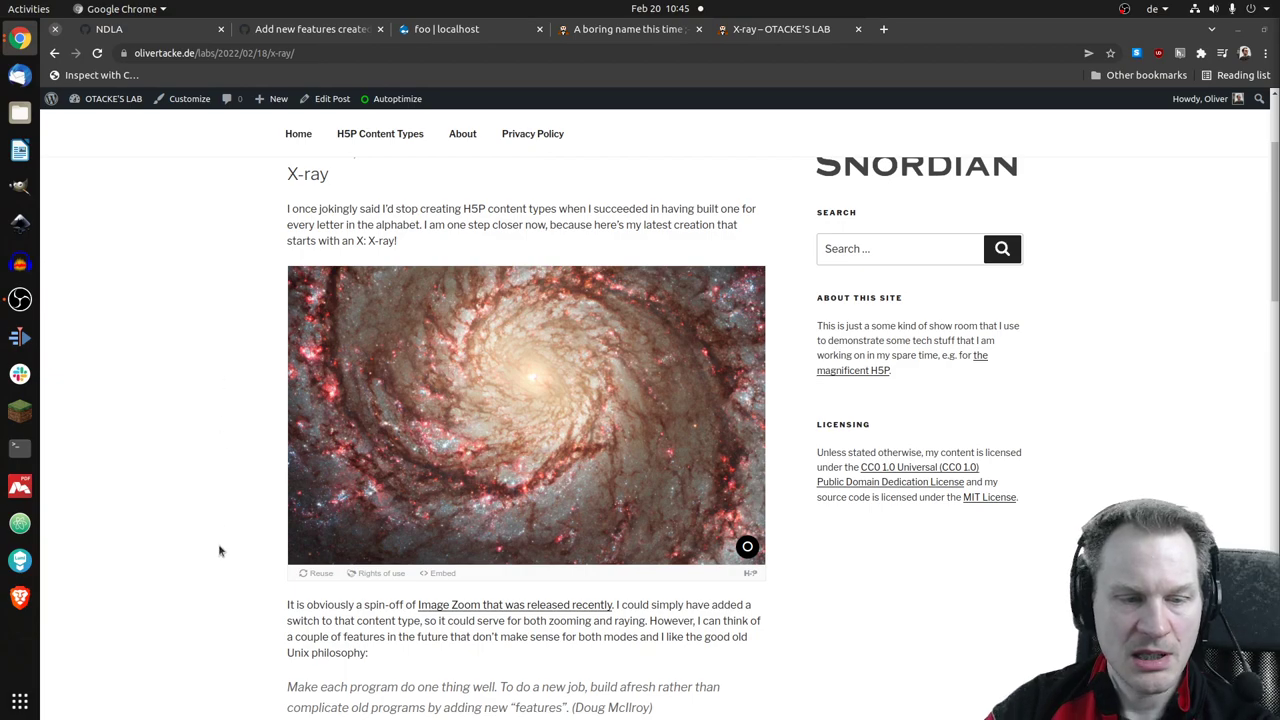
{"action": "left_click", "coordinate": [320, 573]}
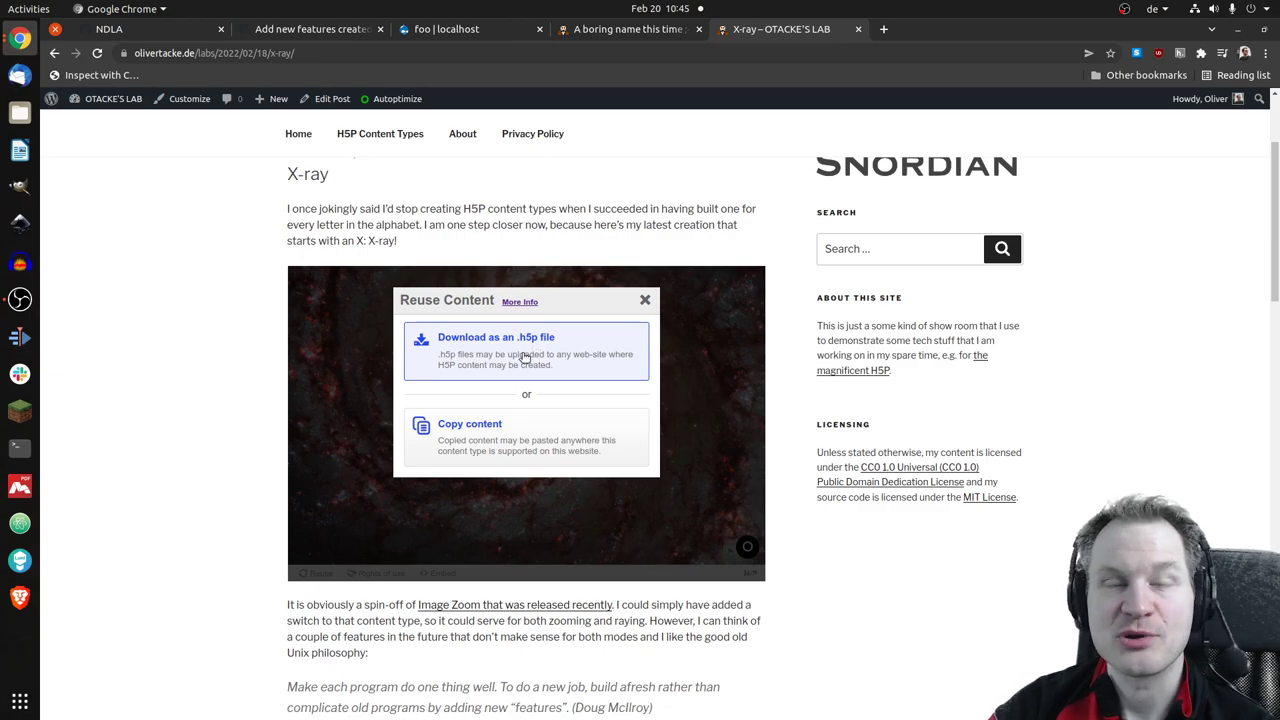
{"action": "left_click", "coordinate": [645, 299]}
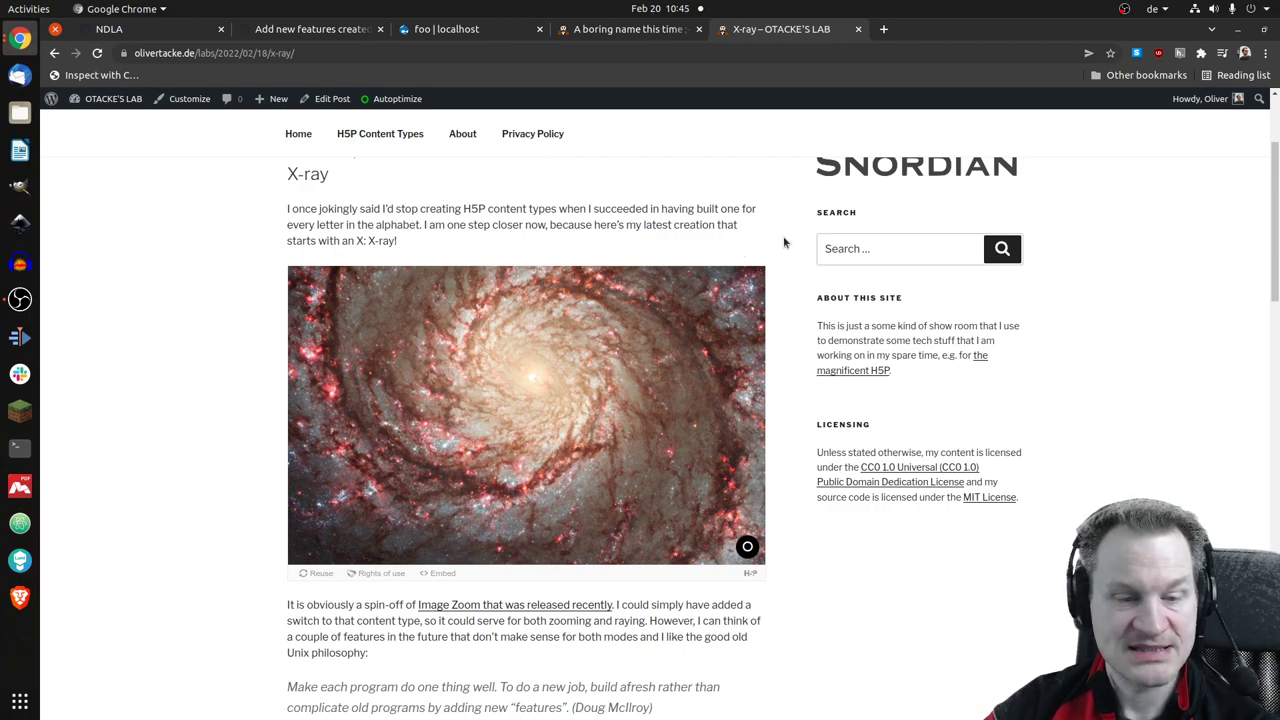
{"action": "scroll", "coordinate": [784, 243], "scroll_direction": "down", "scroll_amount": 5}
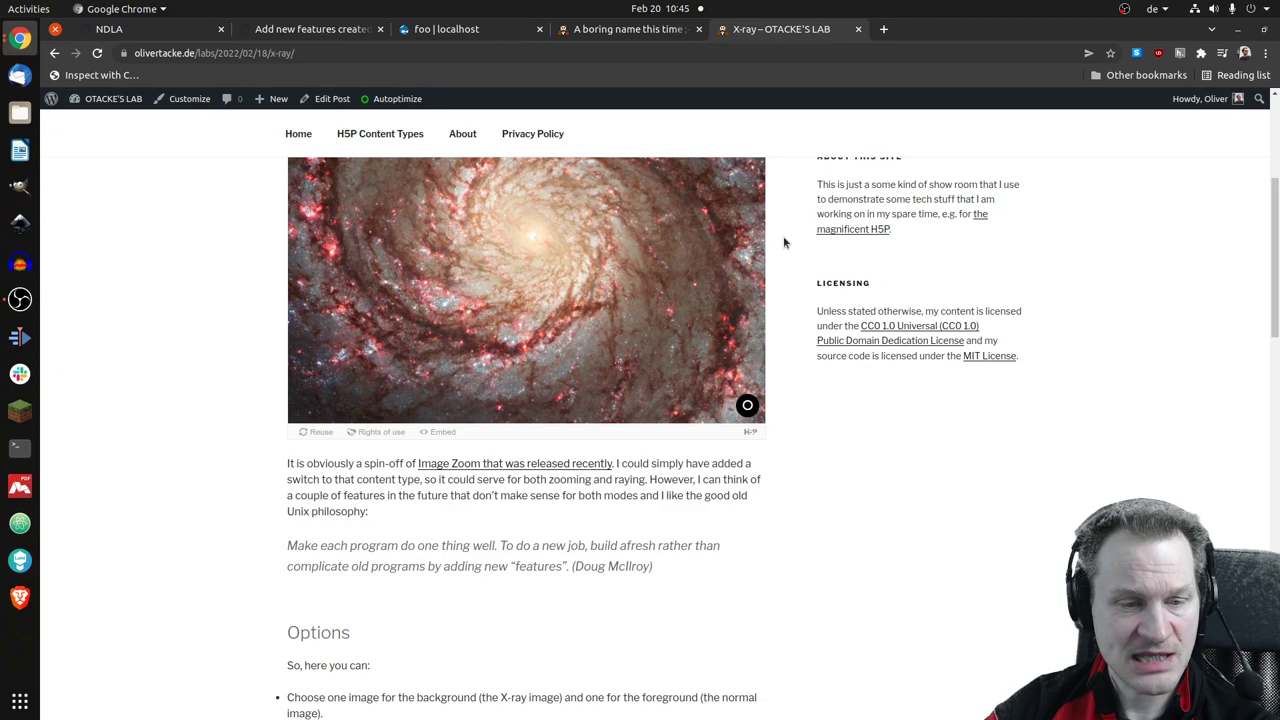
{"action": "scroll", "coordinate": [784, 243], "scroll_direction": "down", "scroll_amount": 6}
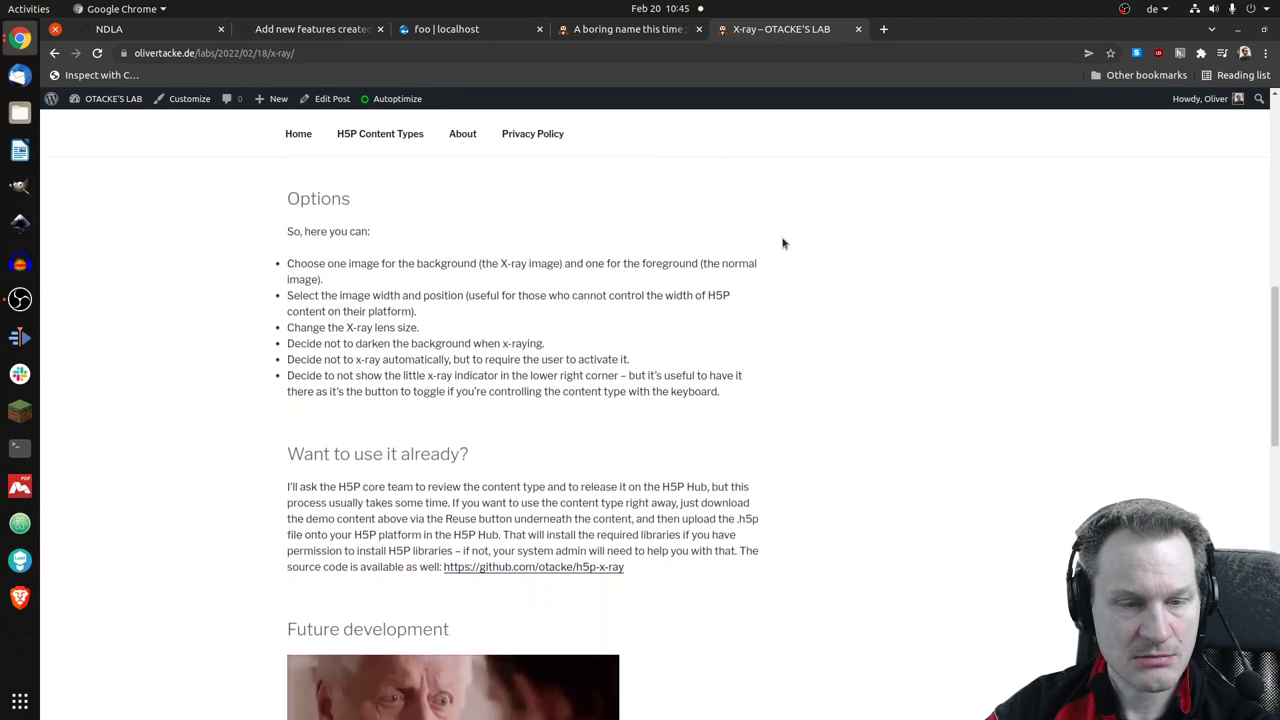